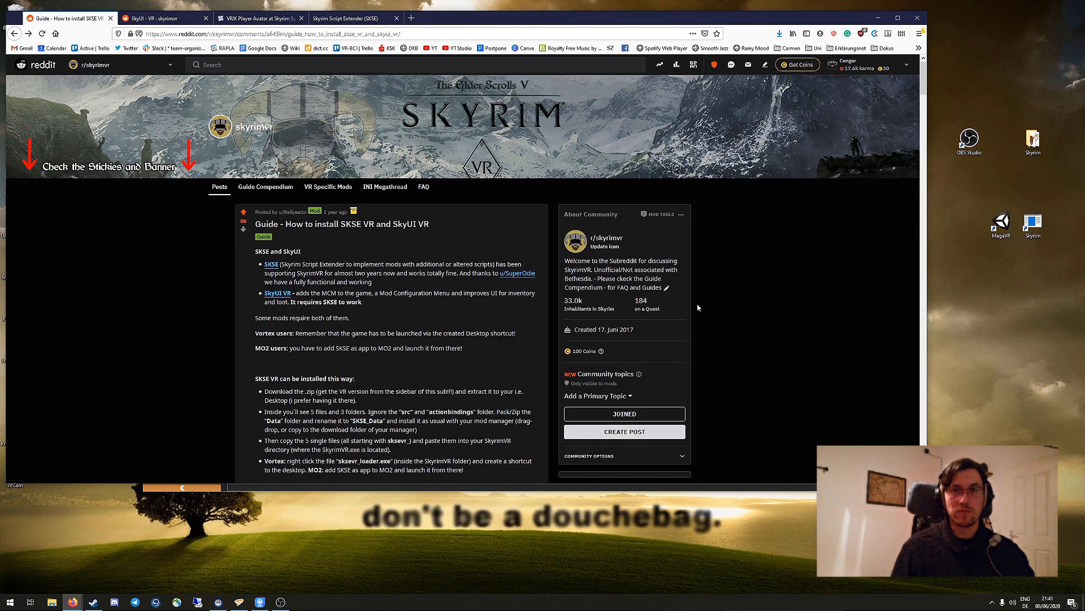
scroll(697, 308, down, 2)
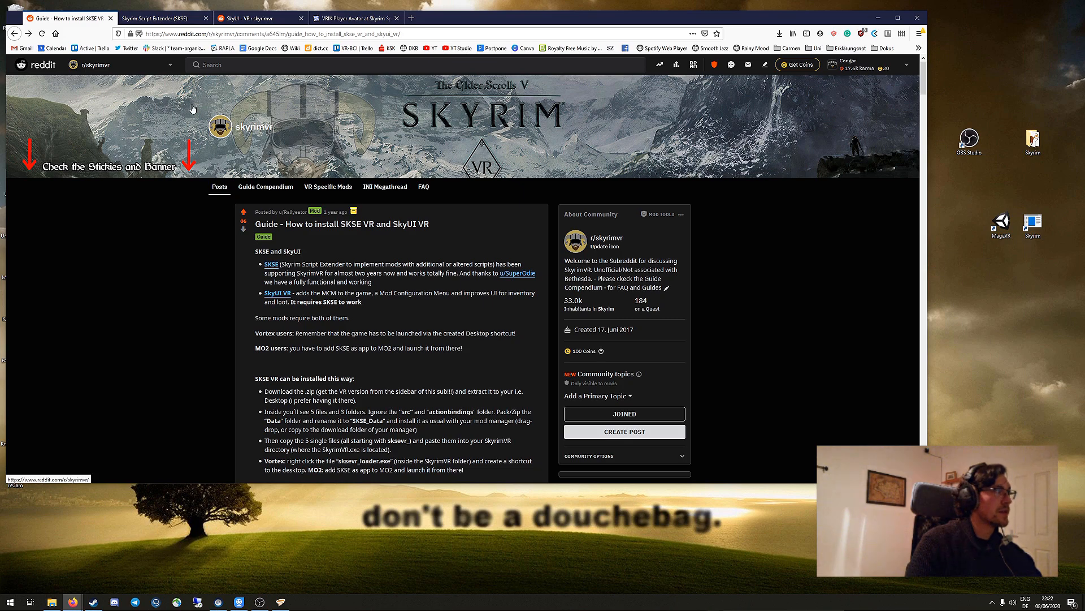
- Download the SKSE VR build 2.0.11 7z archive from the SKSE site and show recent downloads
click(156, 19)
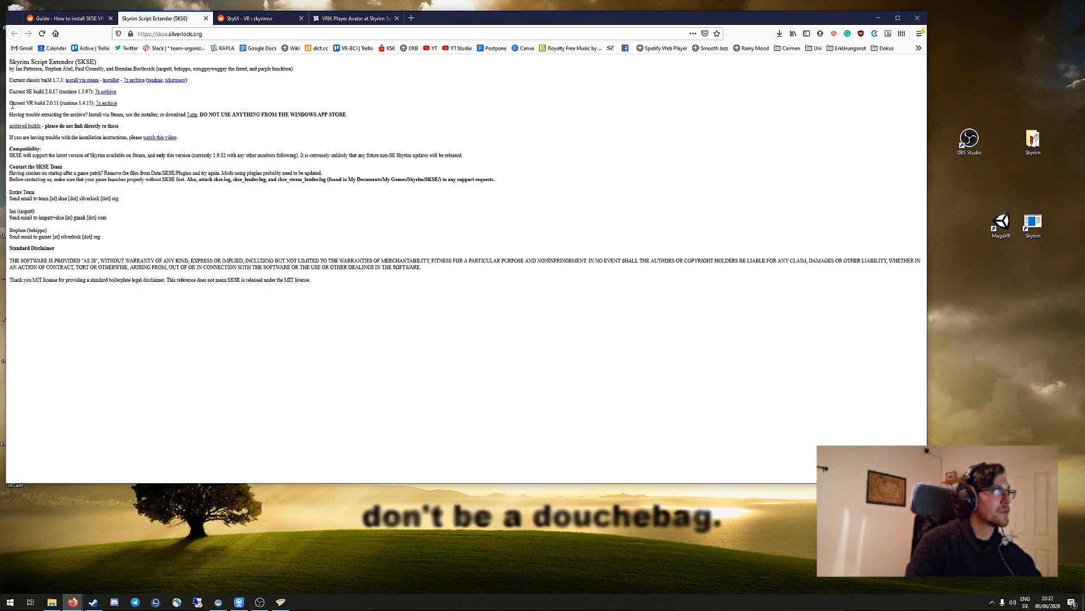
drag(11, 103, 65, 103)
click(111, 106)
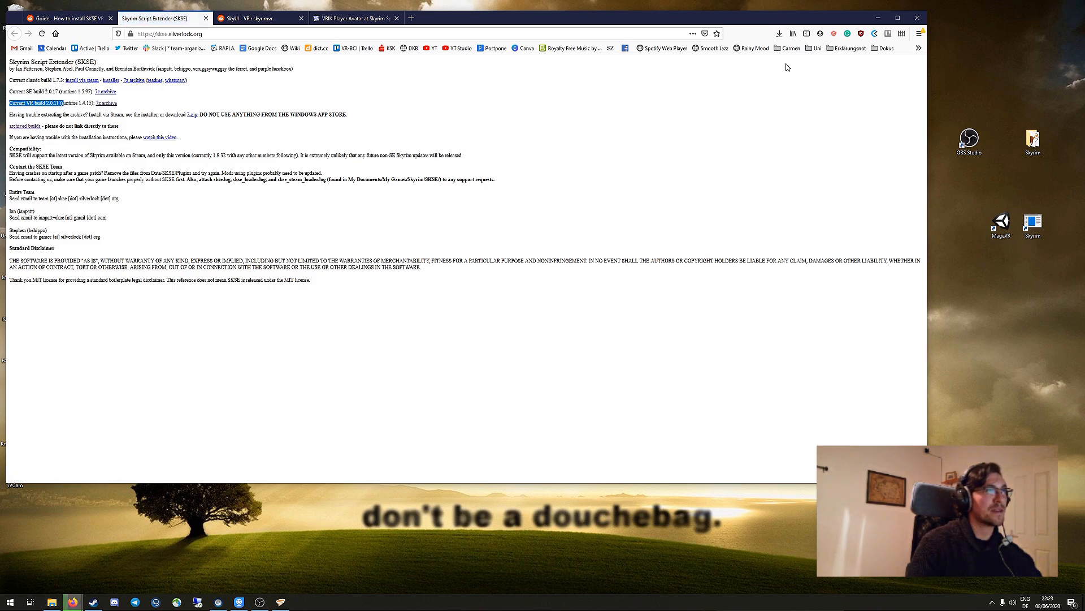
click(780, 35)
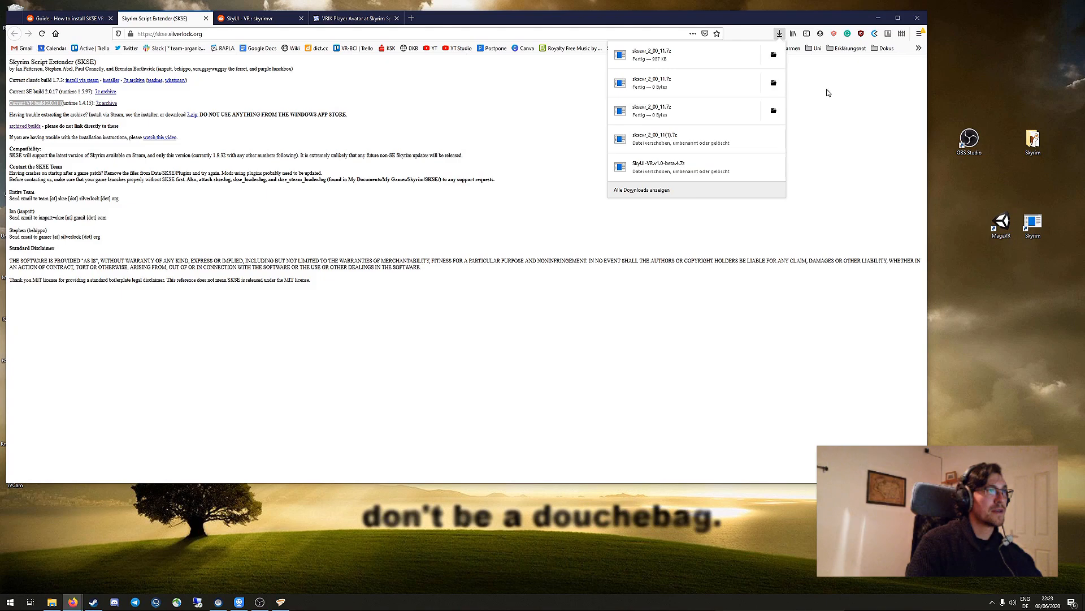
- Extract the downloaded SKSE VR archive into its own sksevr_2_00_11 folder via 7-Zip
click(772, 51)
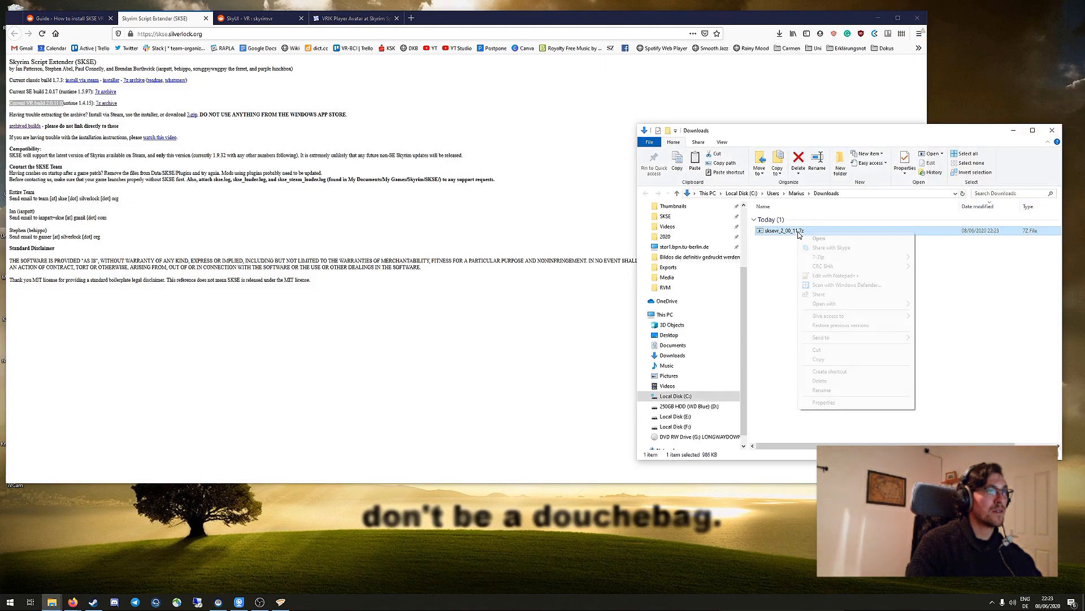
right_click(800, 231)
mouse_move(819, 256)
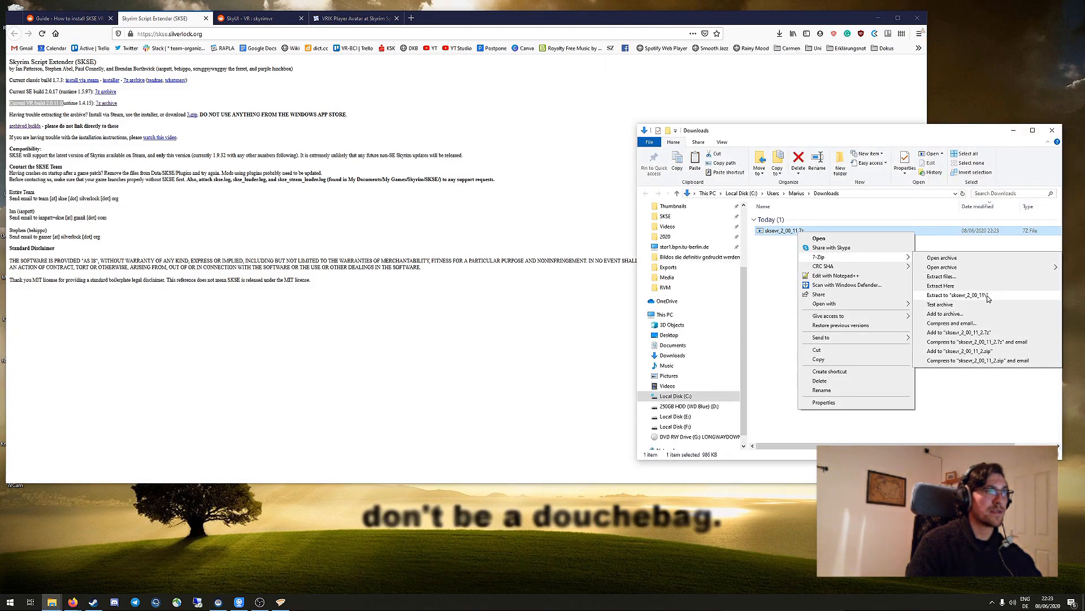
click(987, 301)
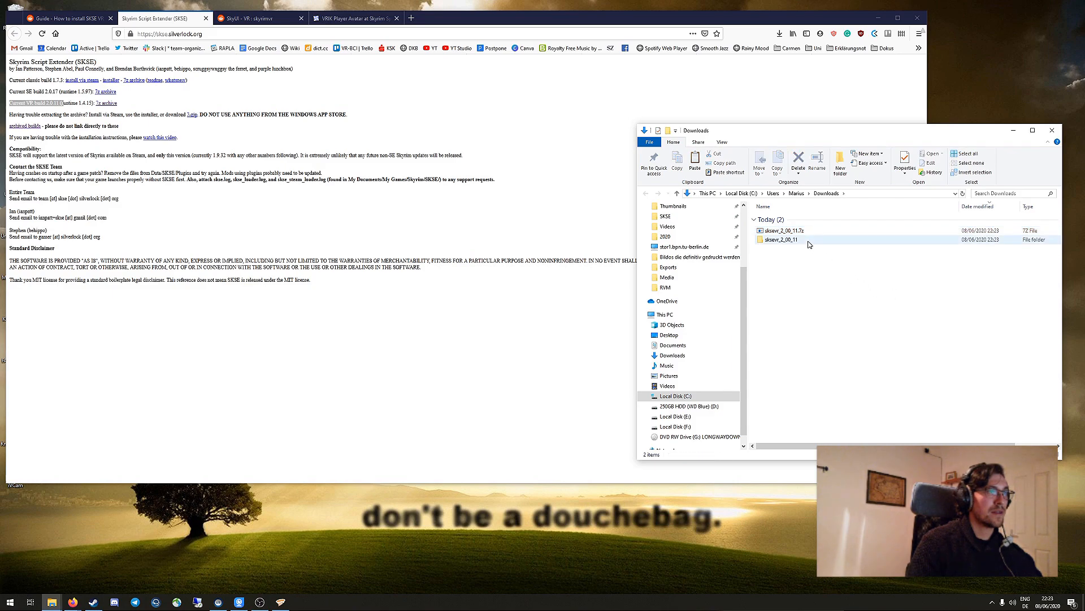
double_click(807, 239)
- Copy the five loose sksevr loader, DLL and text files into the SkyrimVR game folder
drag(828, 323, 807, 245)
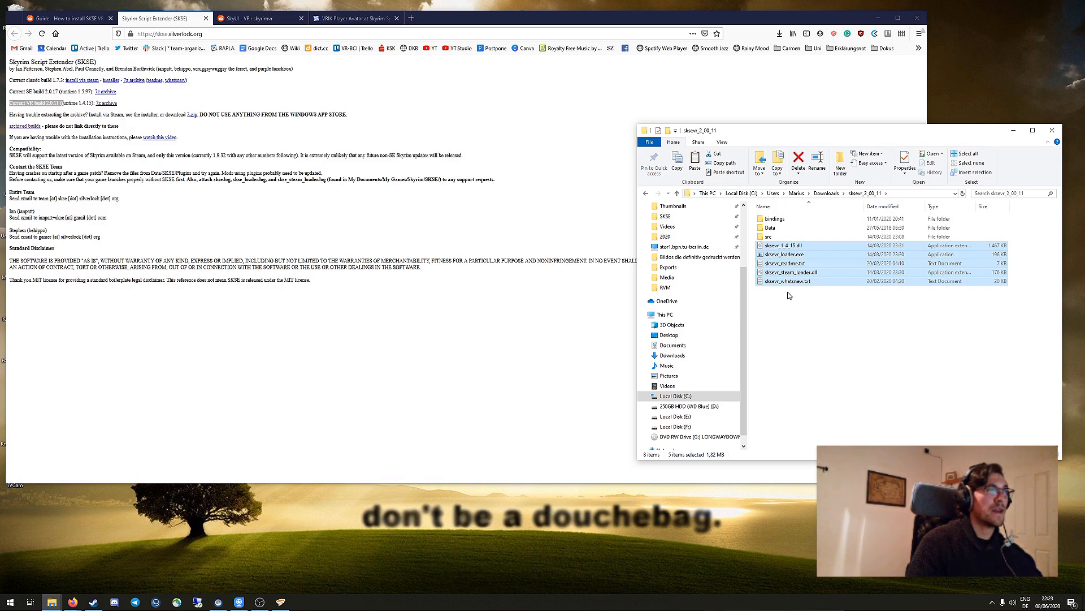
scroll(682, 279, up, 2)
click(679, 247)
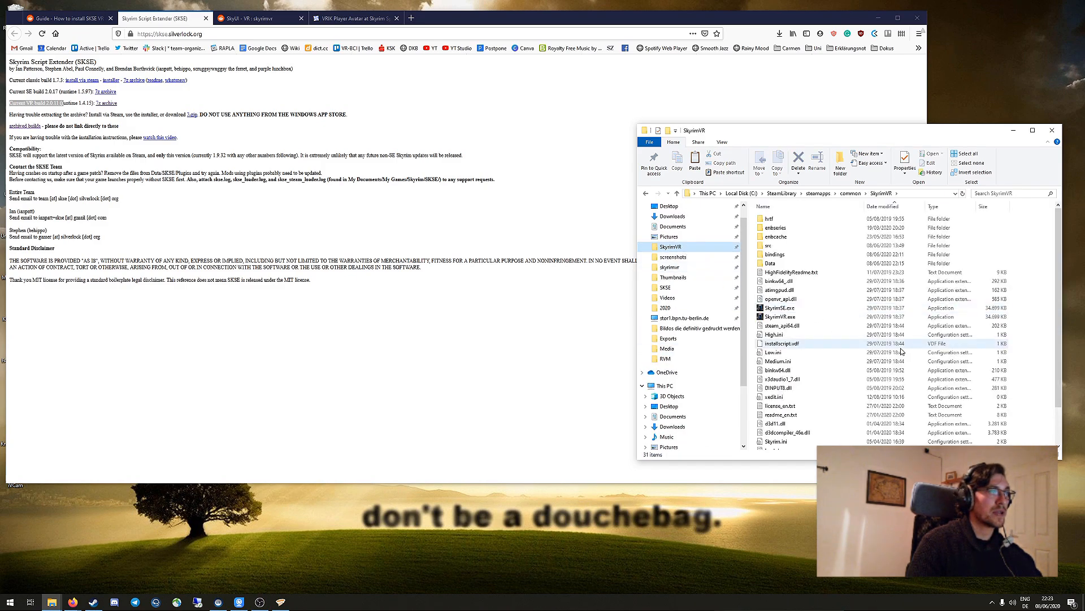
key(ctrl+v)
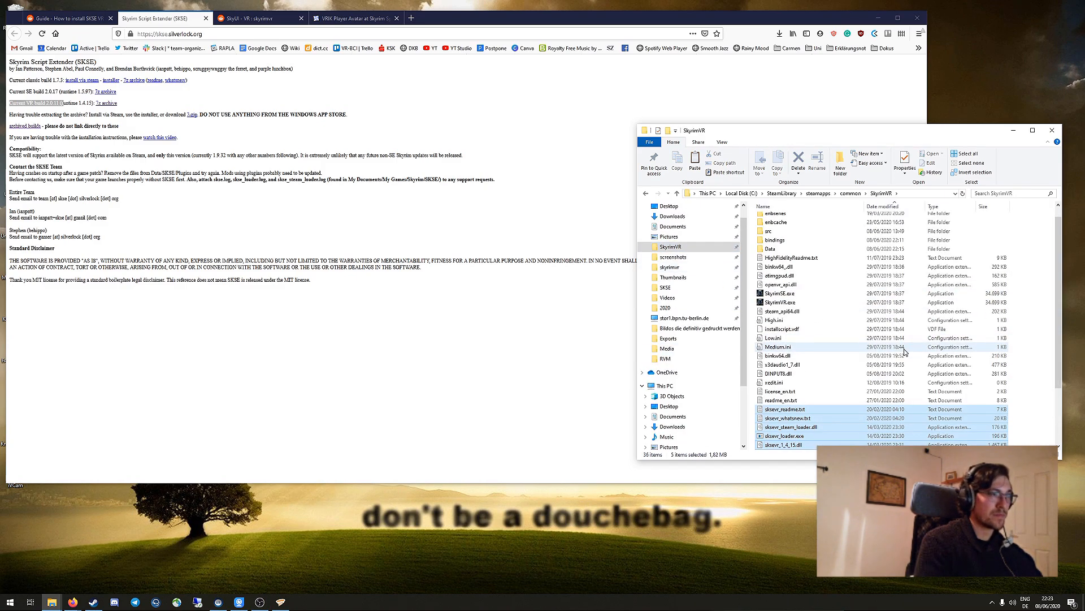
key(alt+Left)
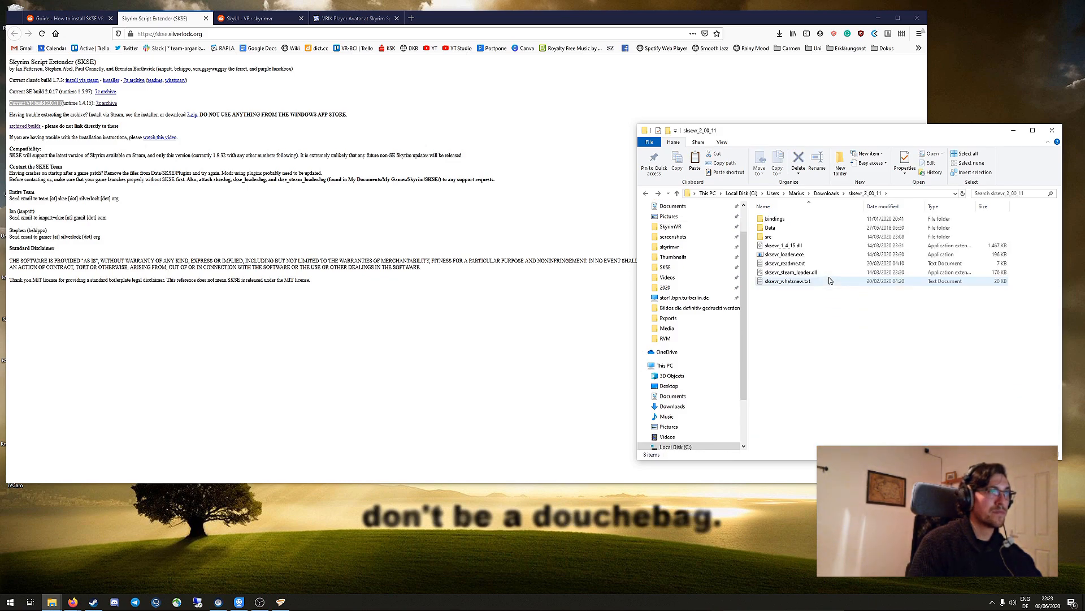
- Compress the SKSE VR Data folder into a Data.7z archive with 7-Zip
click(798, 229)
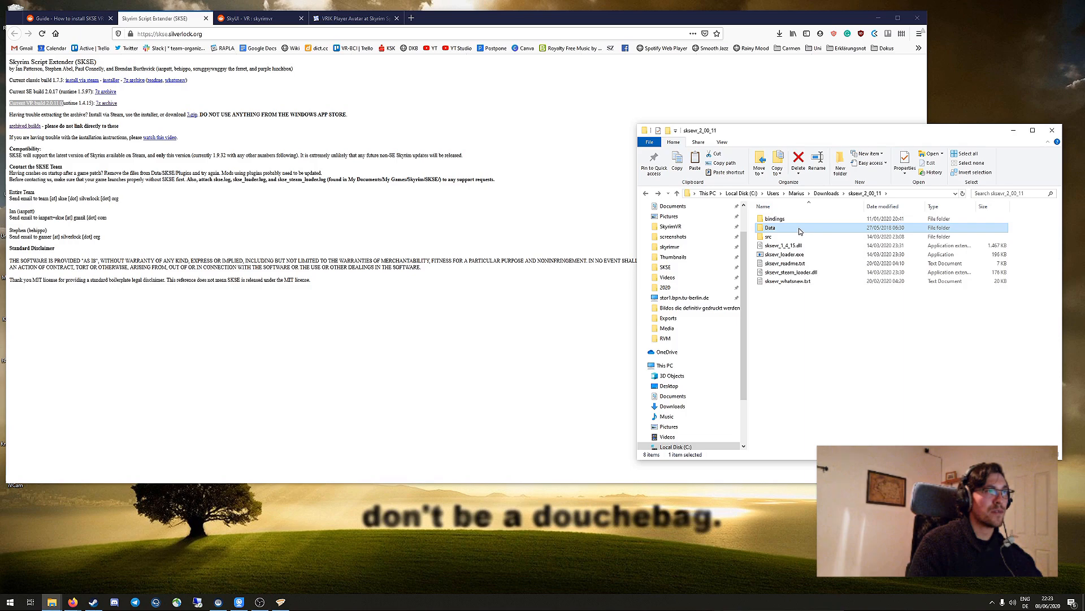
right_click(799, 229)
mouse_move(858, 300)
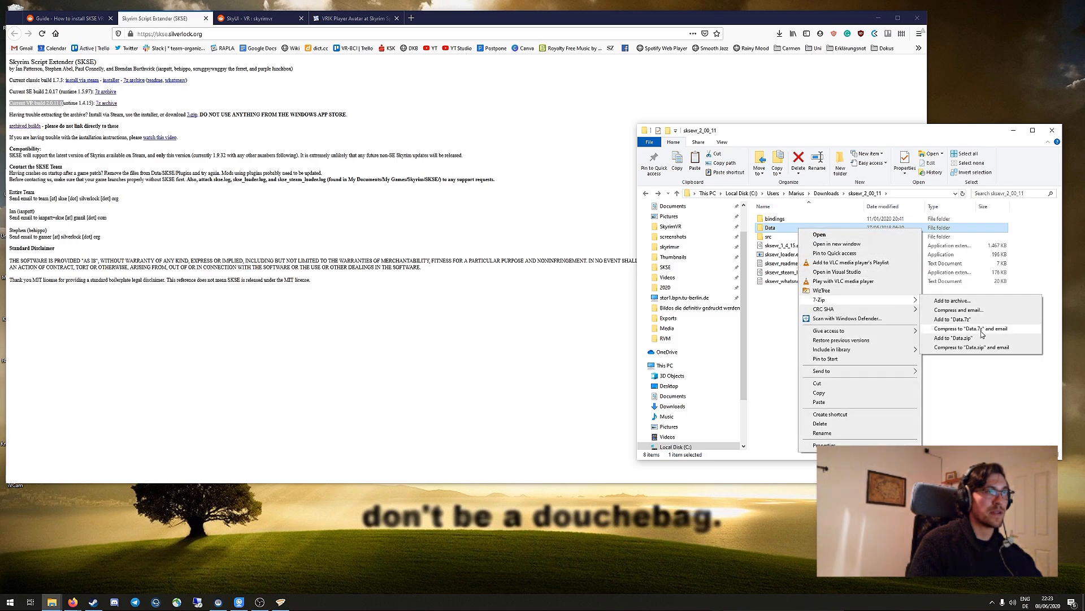
click(952, 319)
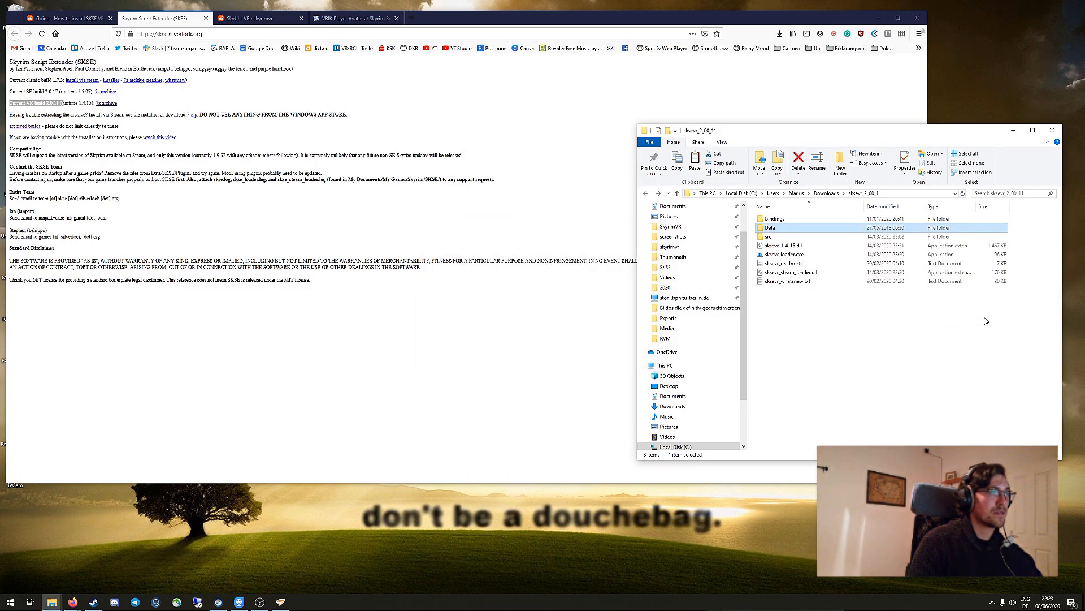
- Rename the new archive to skse_Data.7z
click(774, 245)
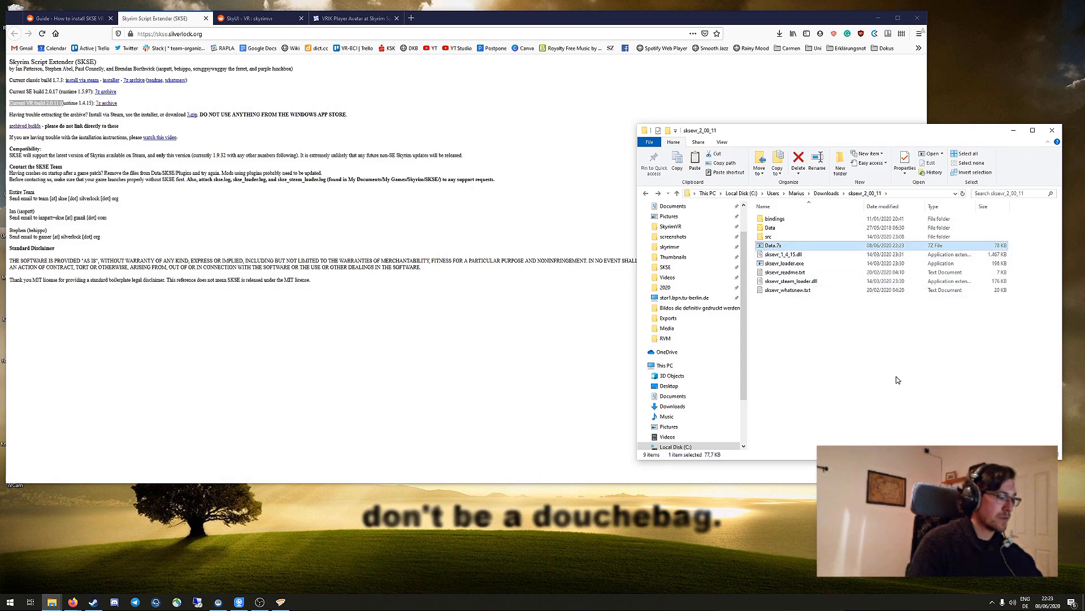
key(F2)
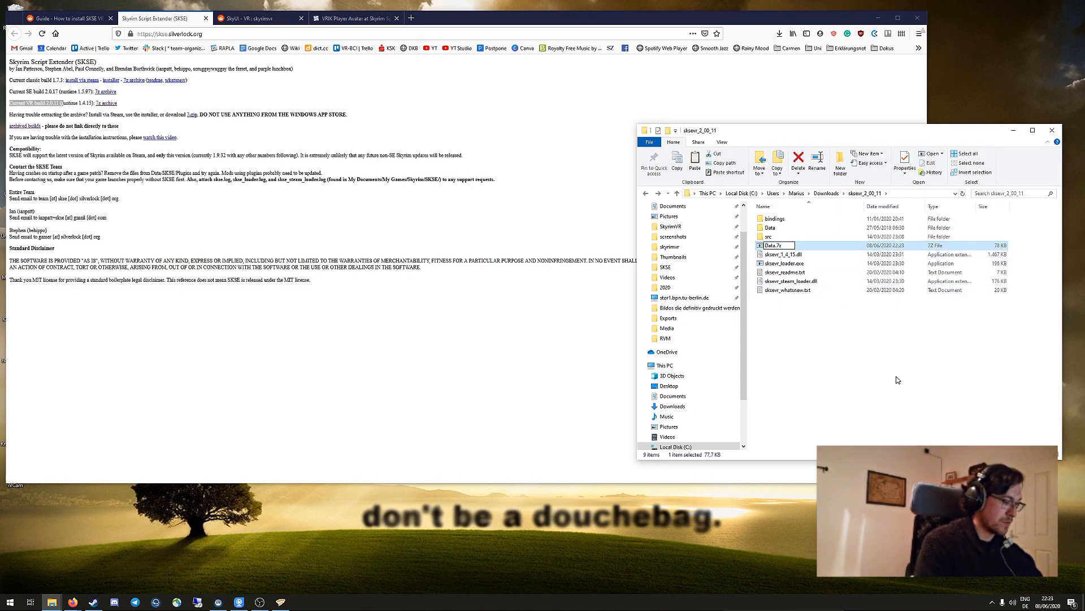
key(Home)
text(skse_)
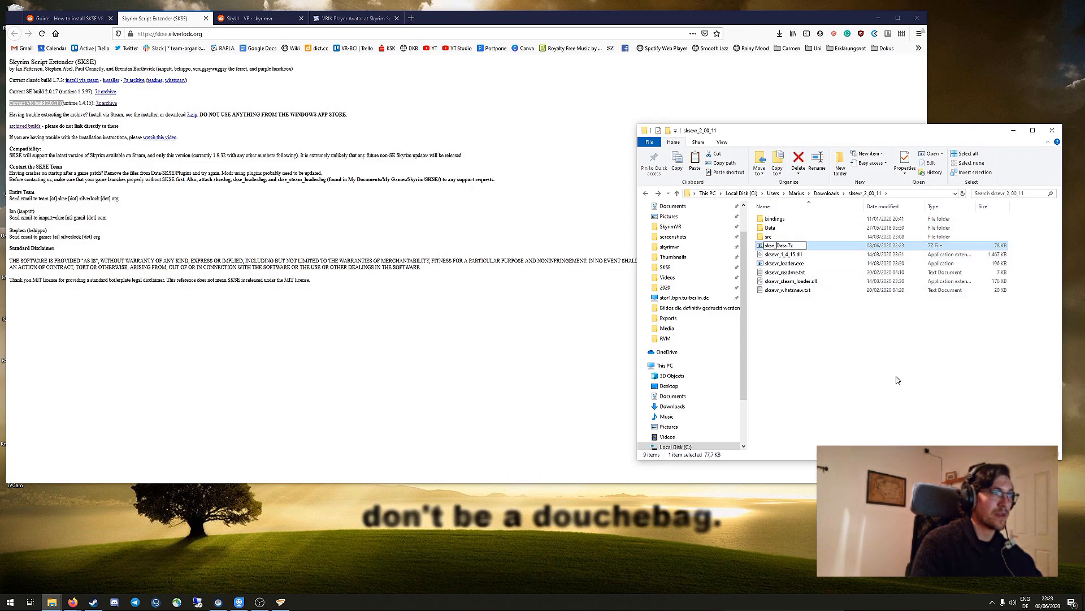
key(Return)
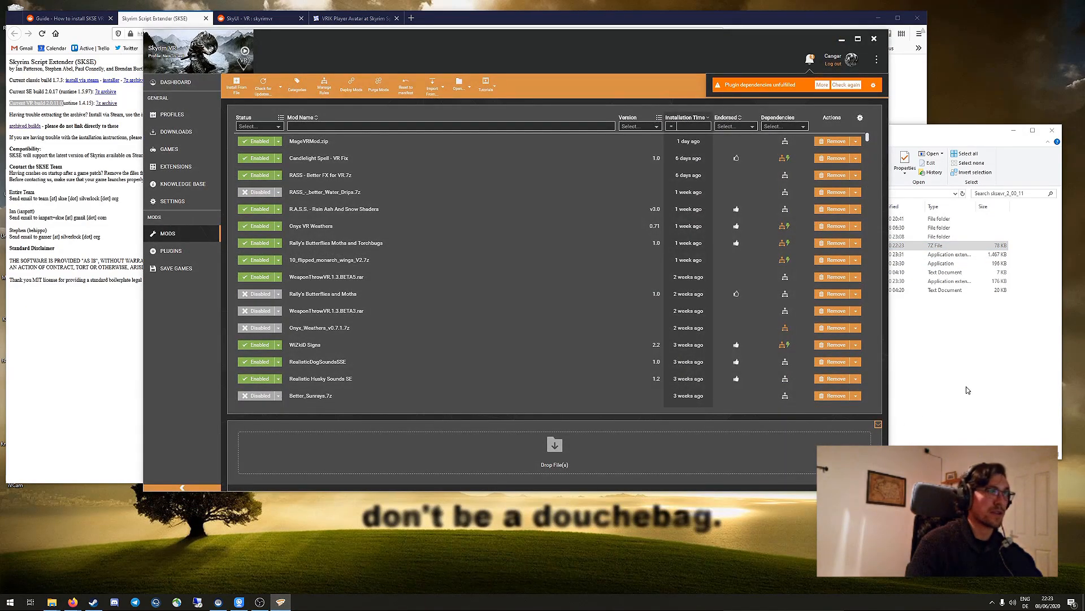
- Add the skse_Data.7z archive to Vortex by dropping it onto the mod list
click(809, 272)
drag(779, 244, 534, 467)
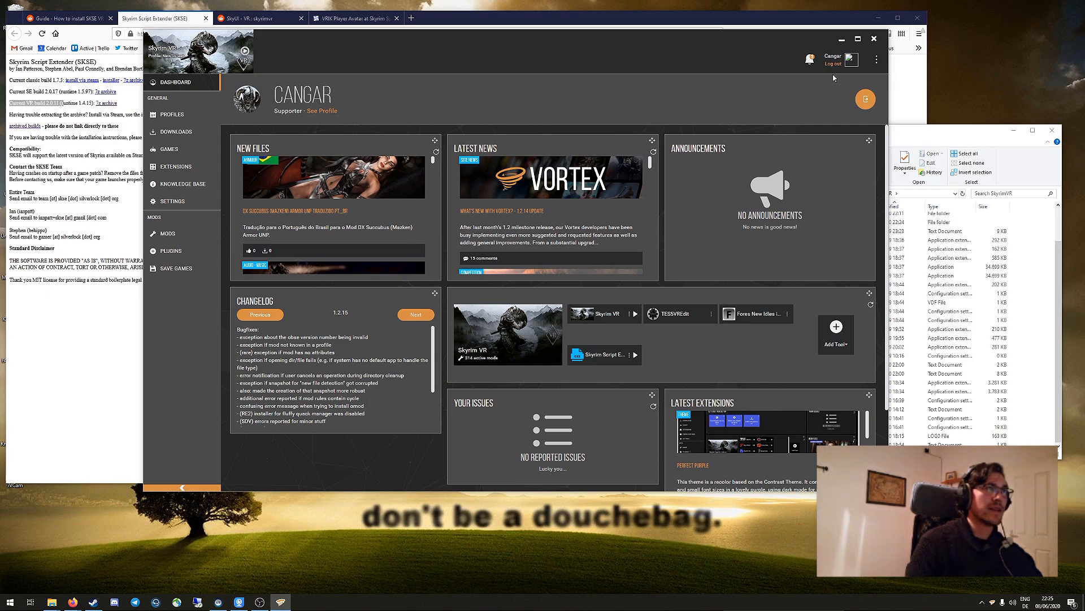
- Check Vortex's About version info, return to Mods and view the pending notifications
click(877, 60)
click(848, 97)
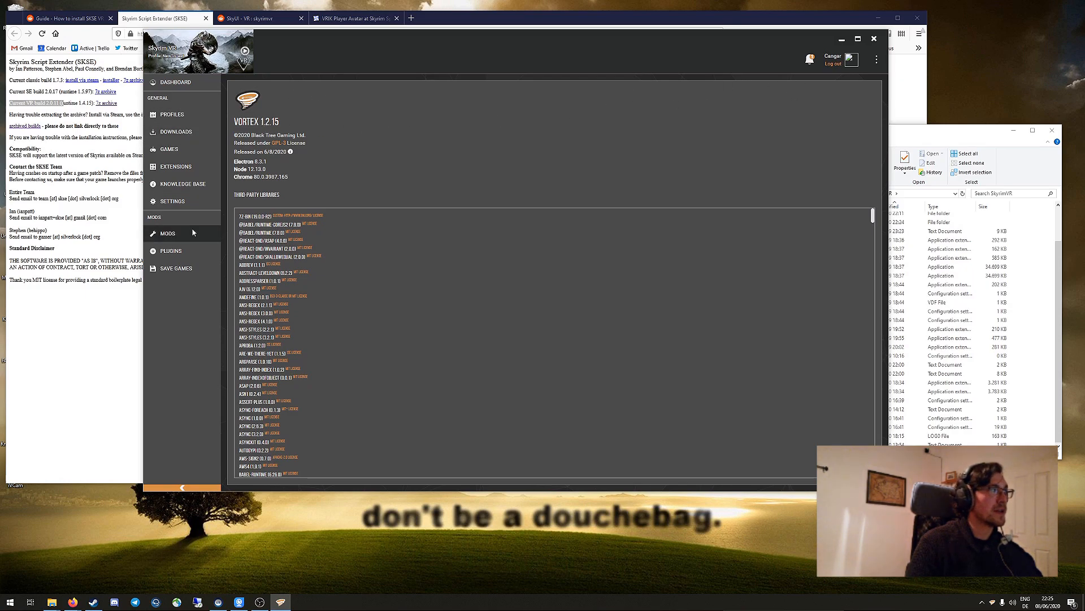
click(171, 233)
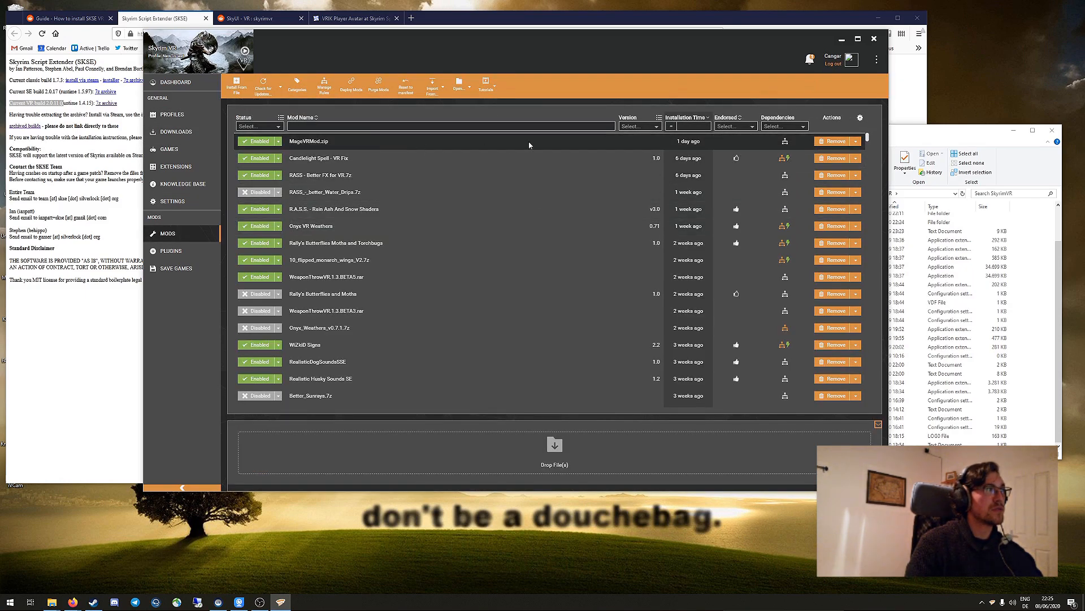
click(808, 59)
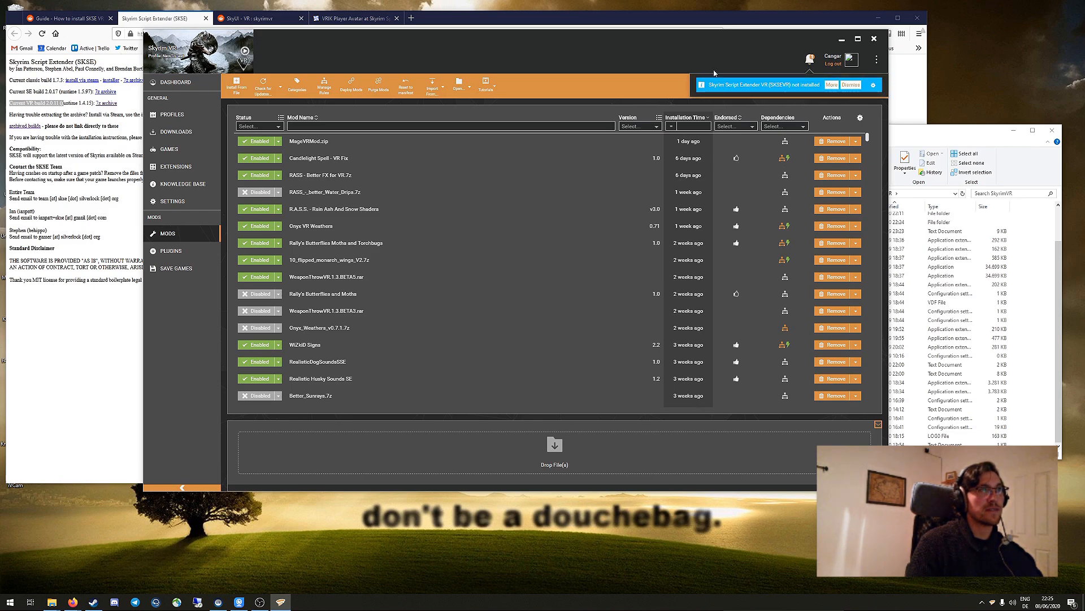
- From the missing-extender notice, download the VR build 2.0.11 archive through Vortex's in-app SKSE page
click(833, 86)
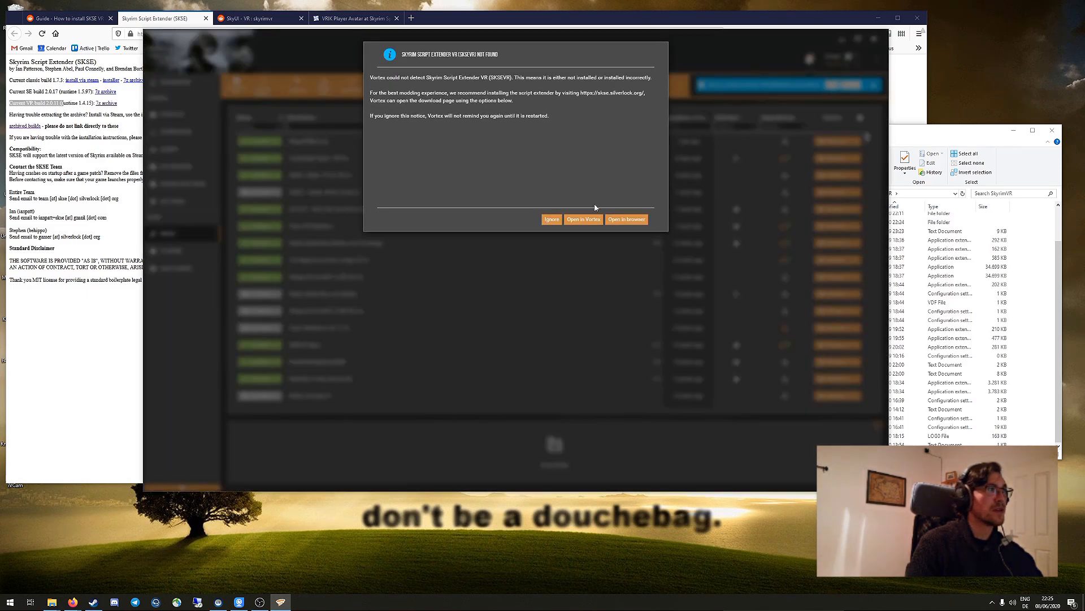
click(577, 221)
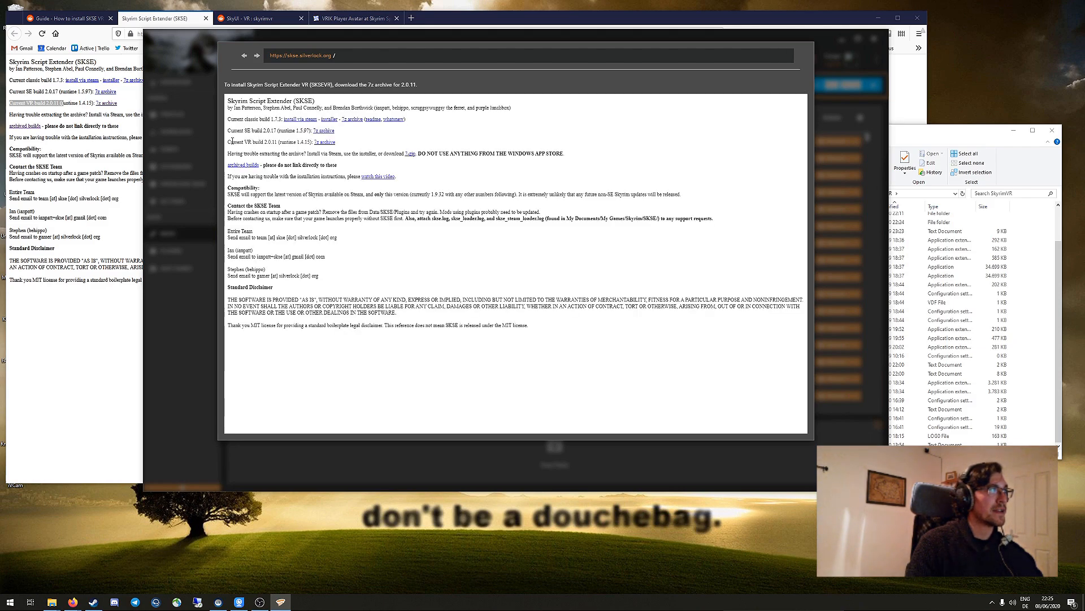
drag(227, 141, 275, 142)
click(325, 143)
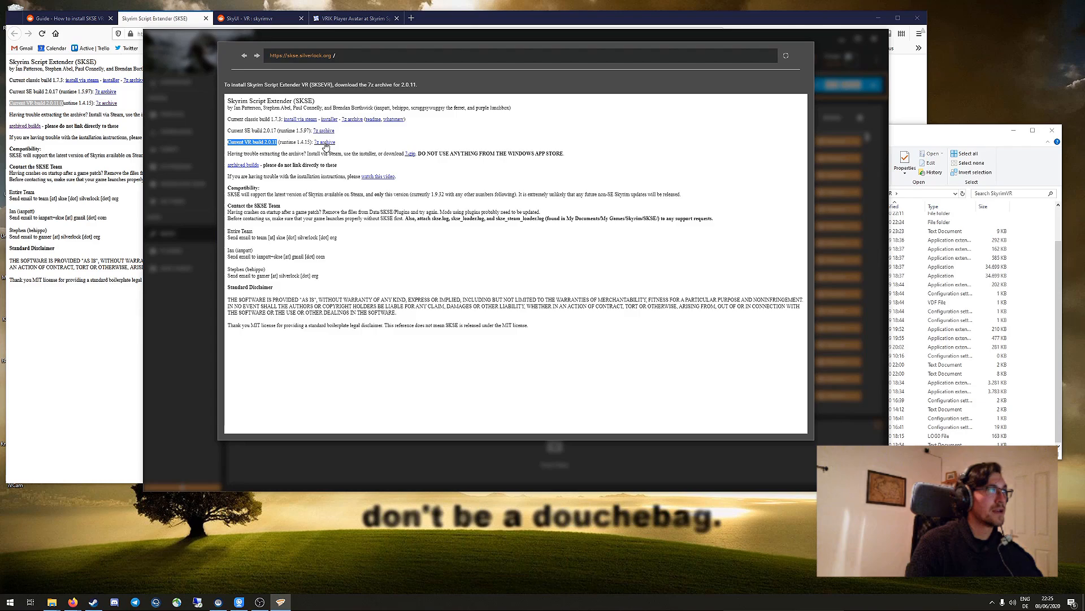
key(Escape)
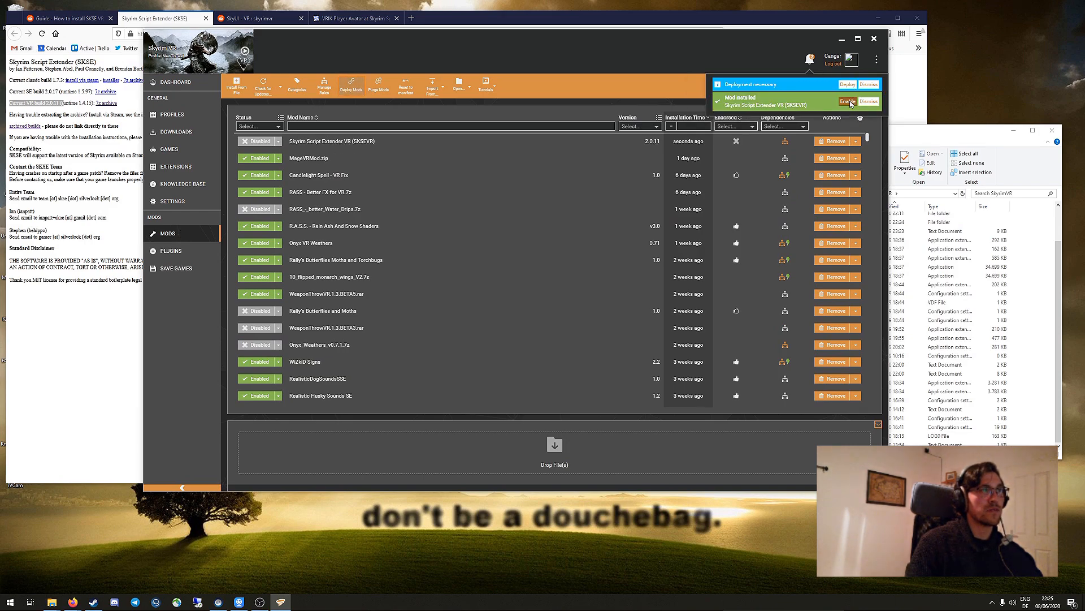
click(848, 100)
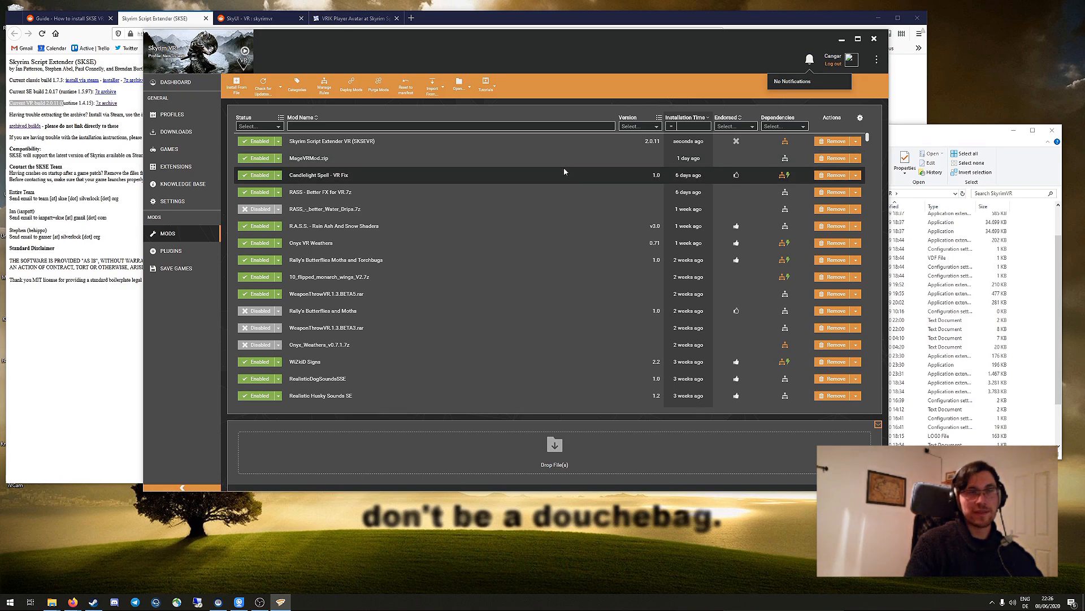
click(944, 134)
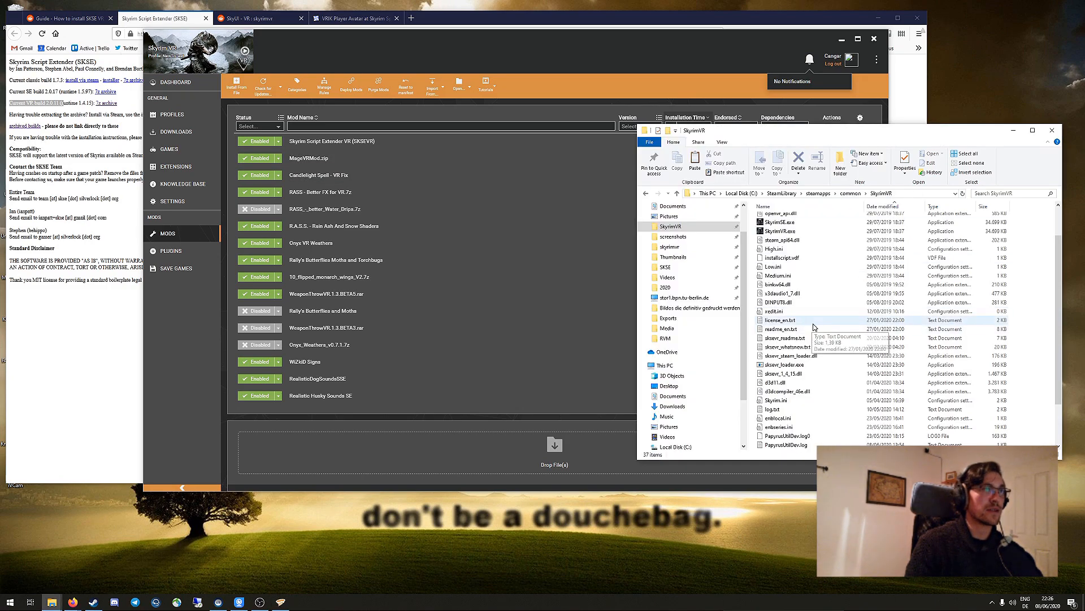
scroll(804, 331, up, 3)
scroll(802, 315, down, 4)
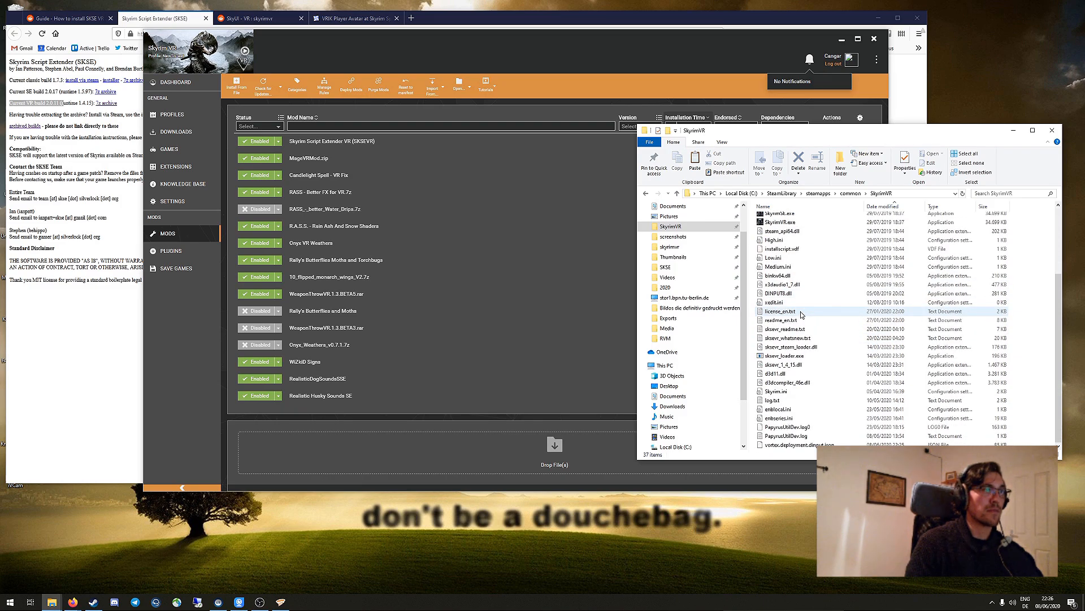
click(835, 357)
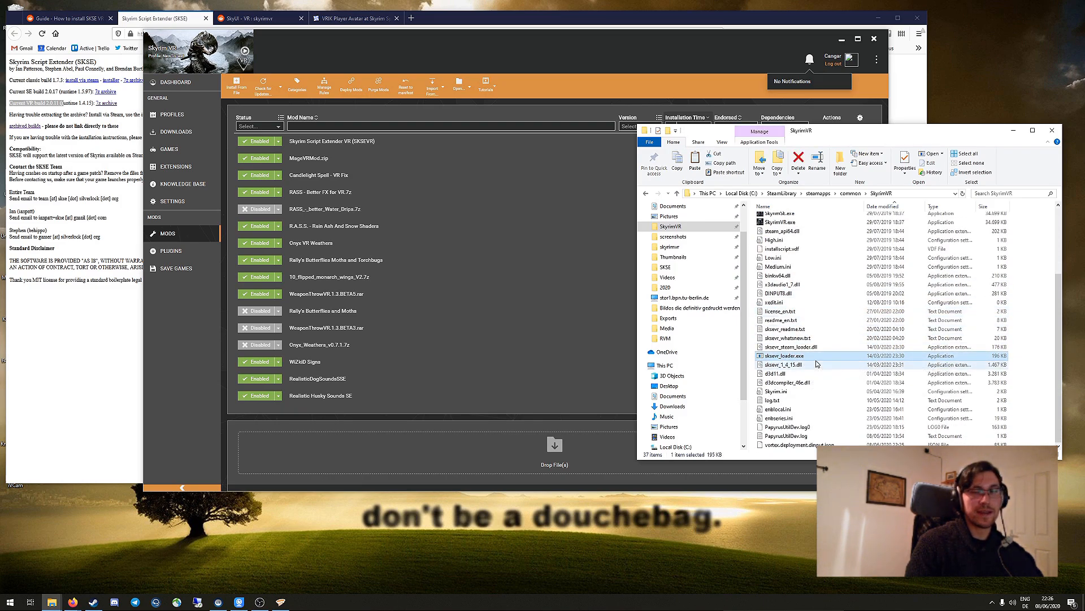
mouse_move(785, 366)
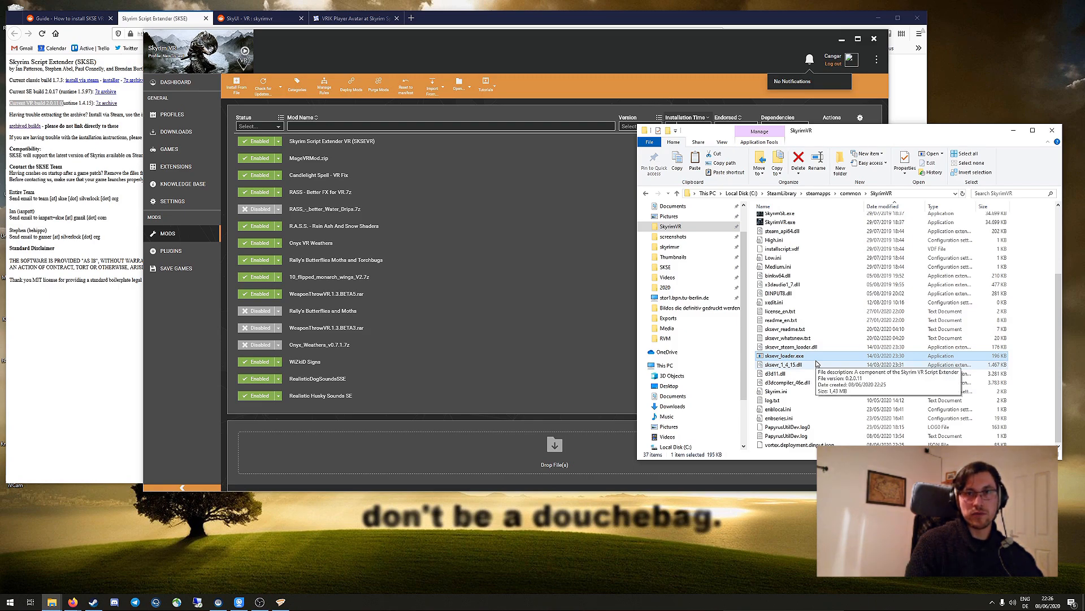
- View the Vortex dashboard's SKSE launcher tile, then bring the game folder window forward
click(533, 416)
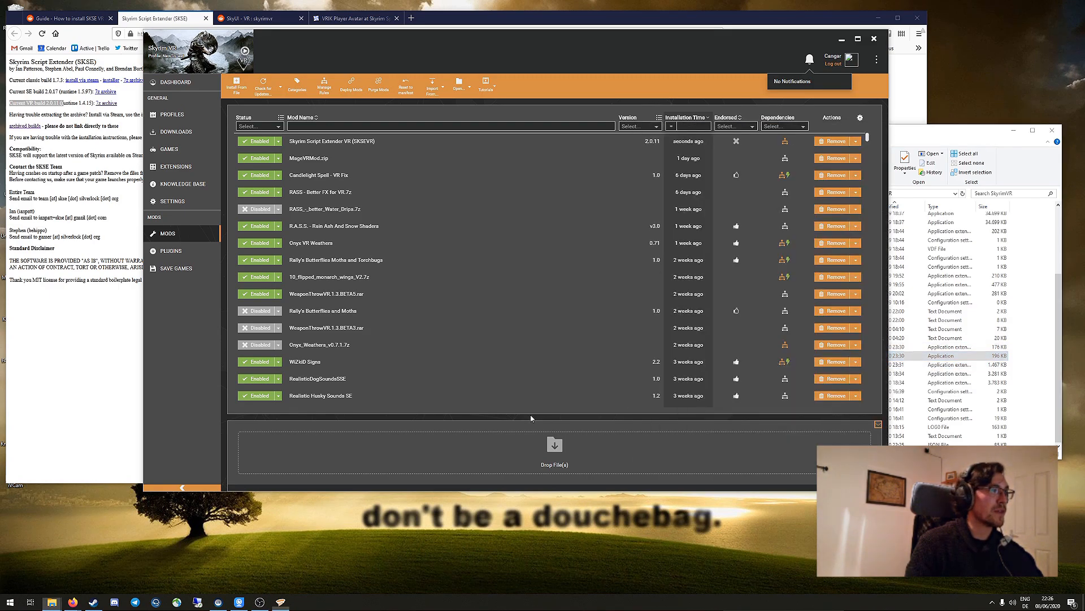
click(182, 85)
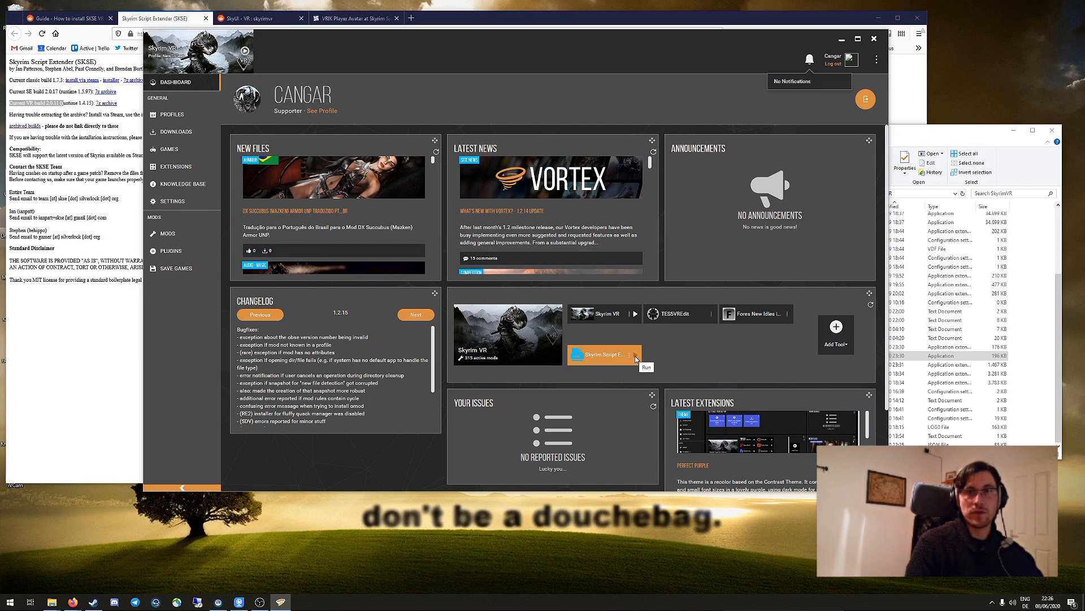
click(915, 134)
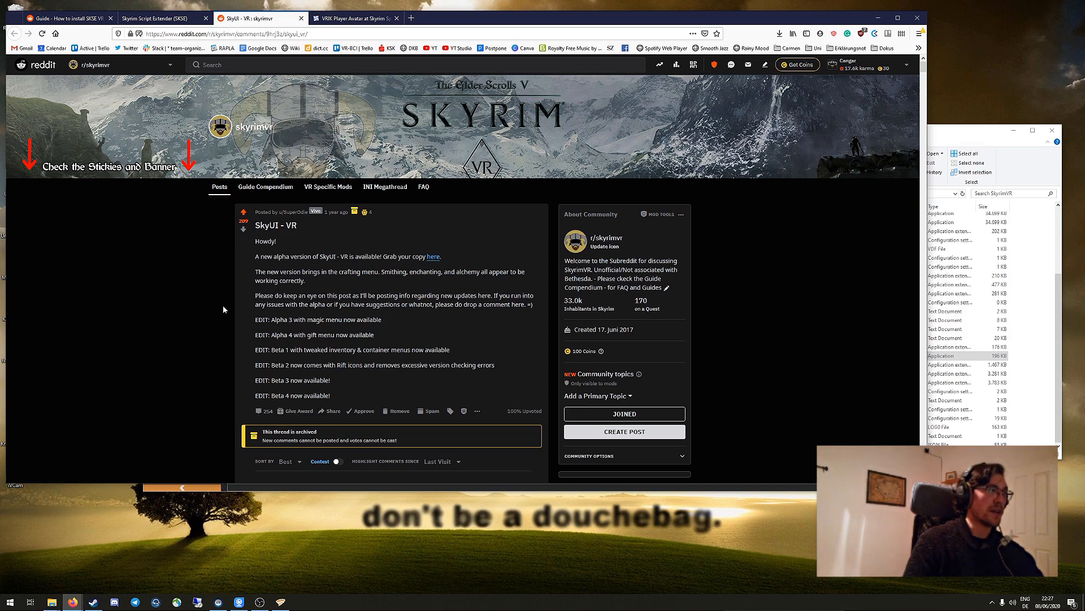
- Download SkyUI-VR.v1.0-beta.4.7z from the GitHub releases page and show it in Downloads
click(433, 260)
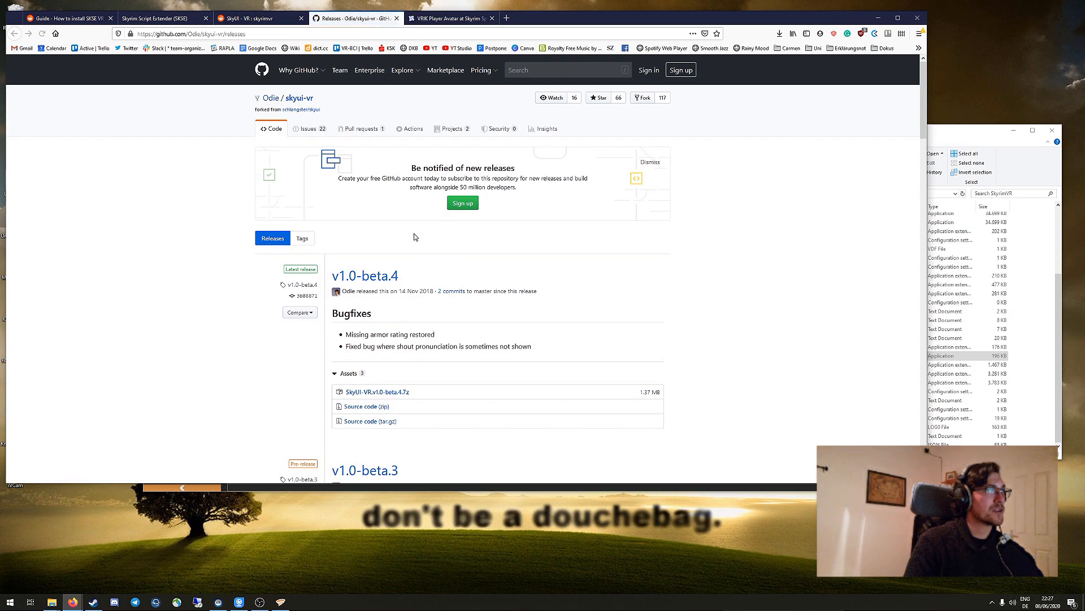
click(390, 395)
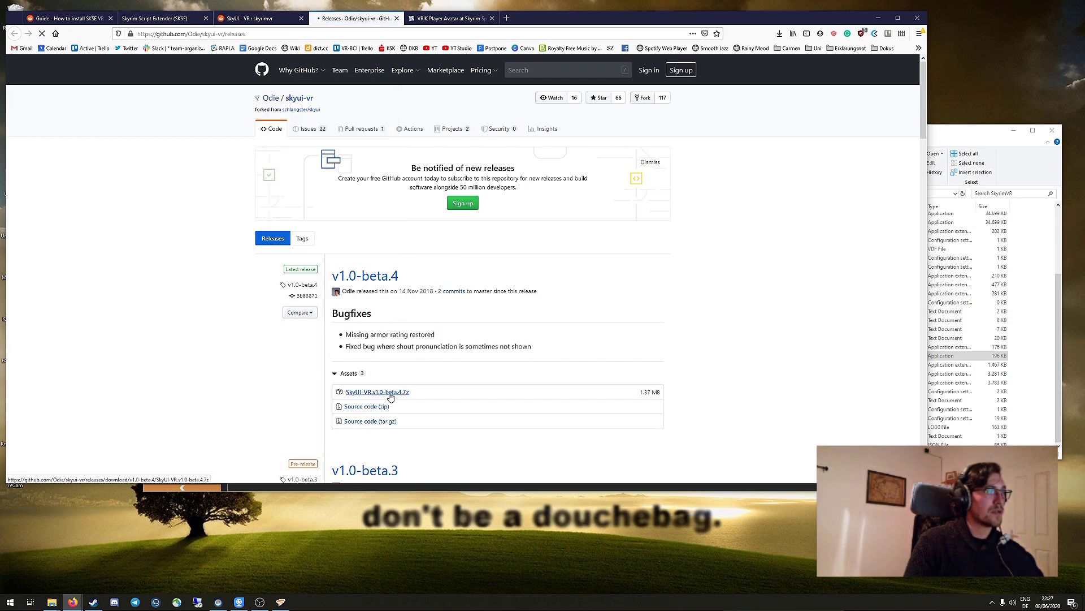
click(779, 35)
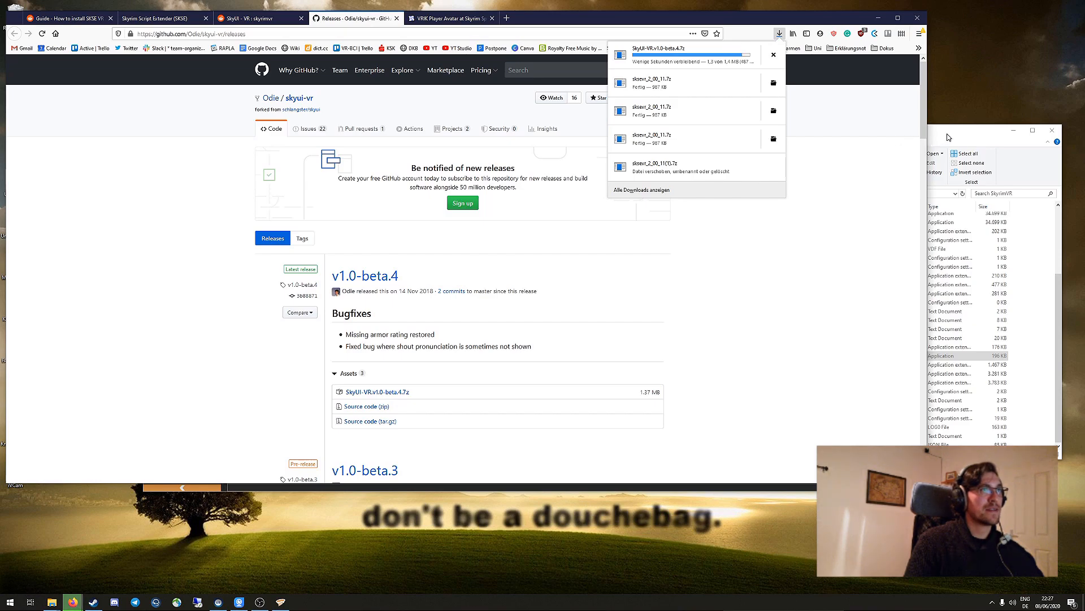
click(773, 54)
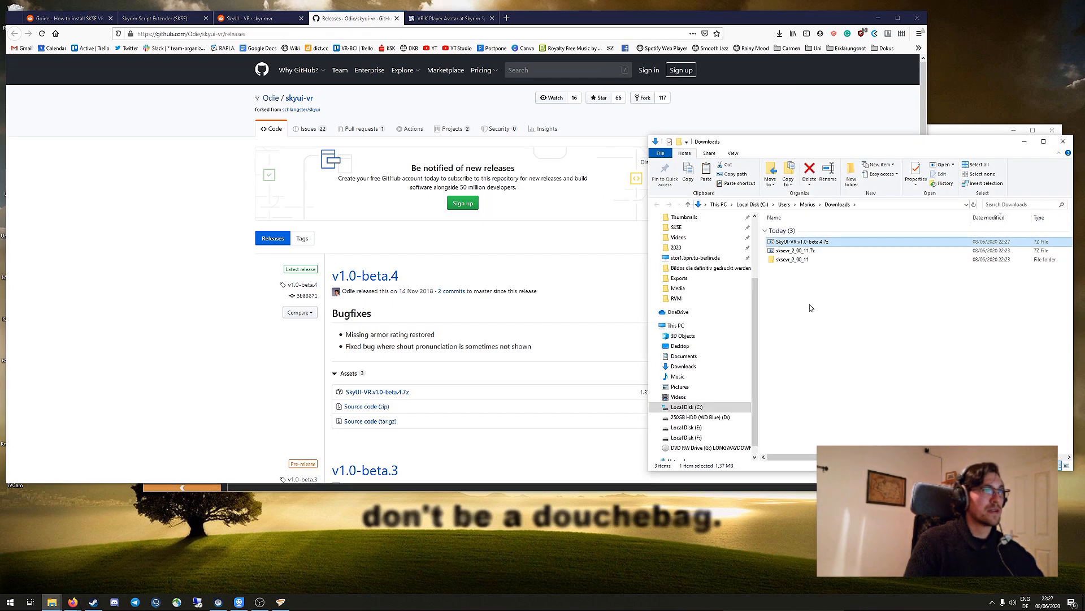
- Drop the SkyUI-VR.v1.0-beta.4.7z archive from Downloads onto Vortex's mod list
click(280, 601)
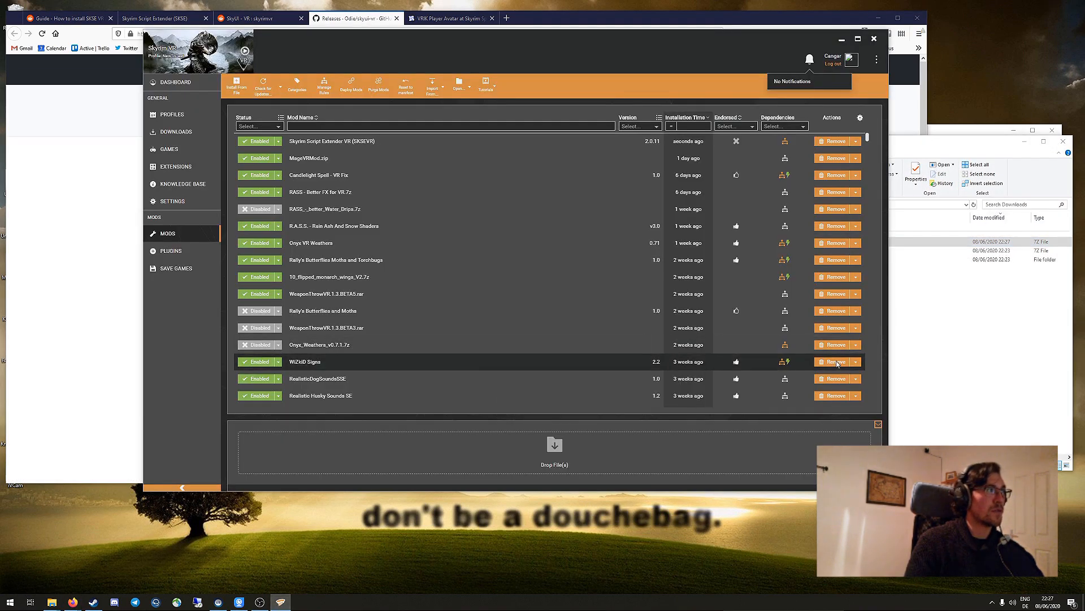
click(1015, 307)
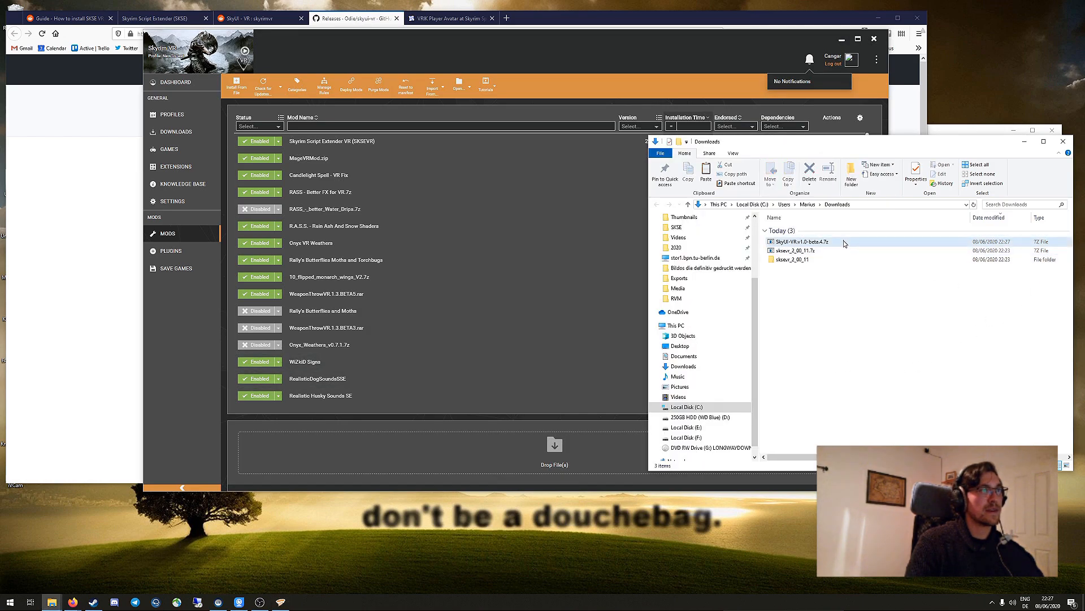
drag(844, 243, 582, 347)
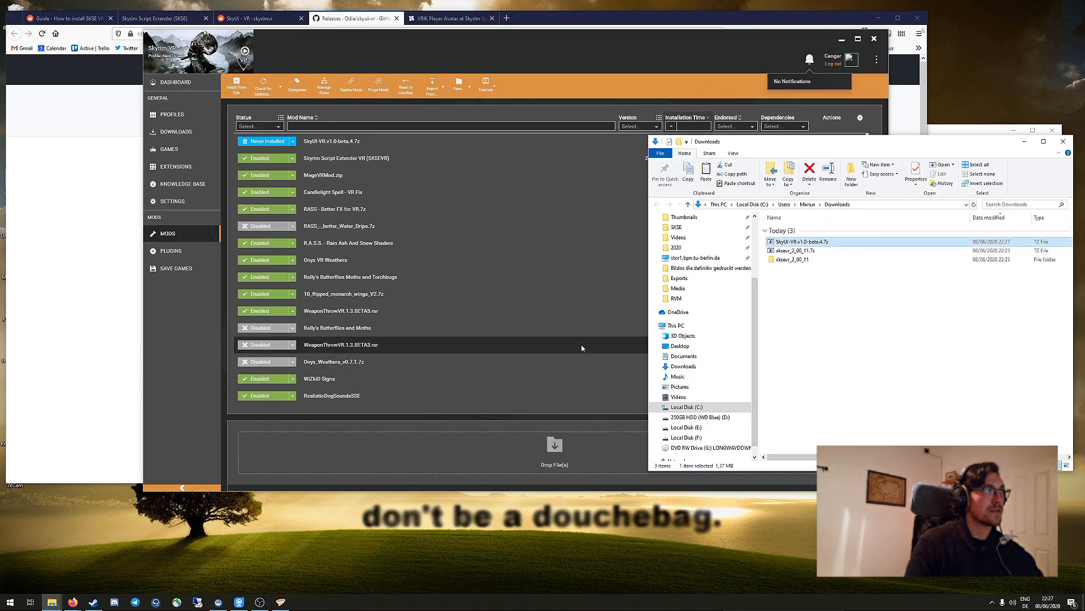
click(520, 51)
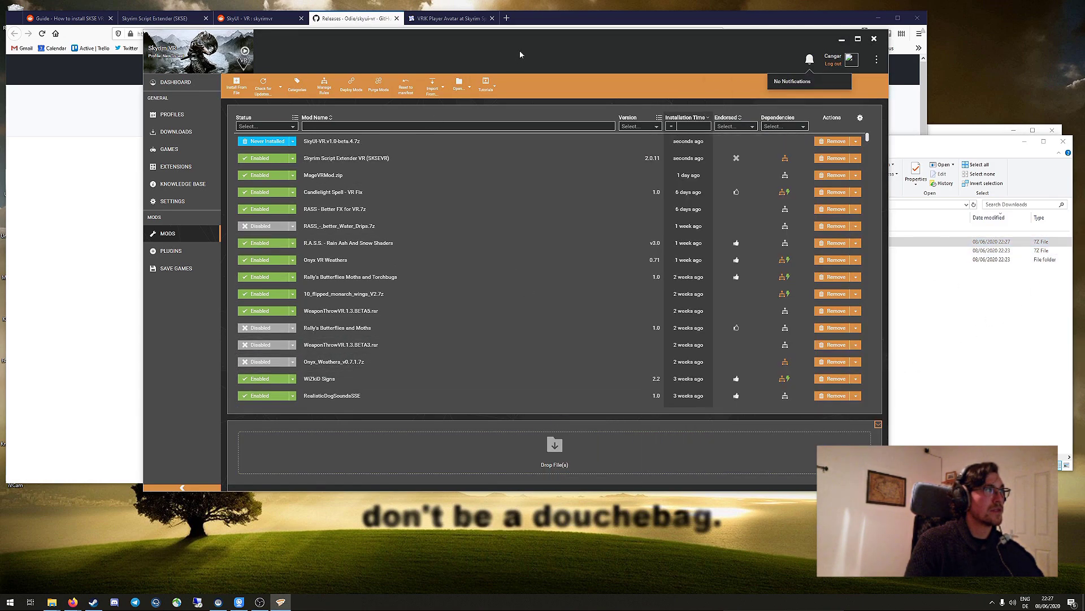
- Install, enable and deploy SkyUI-VR, then switch to the VRIK Player Avatar Nexus page
click(264, 142)
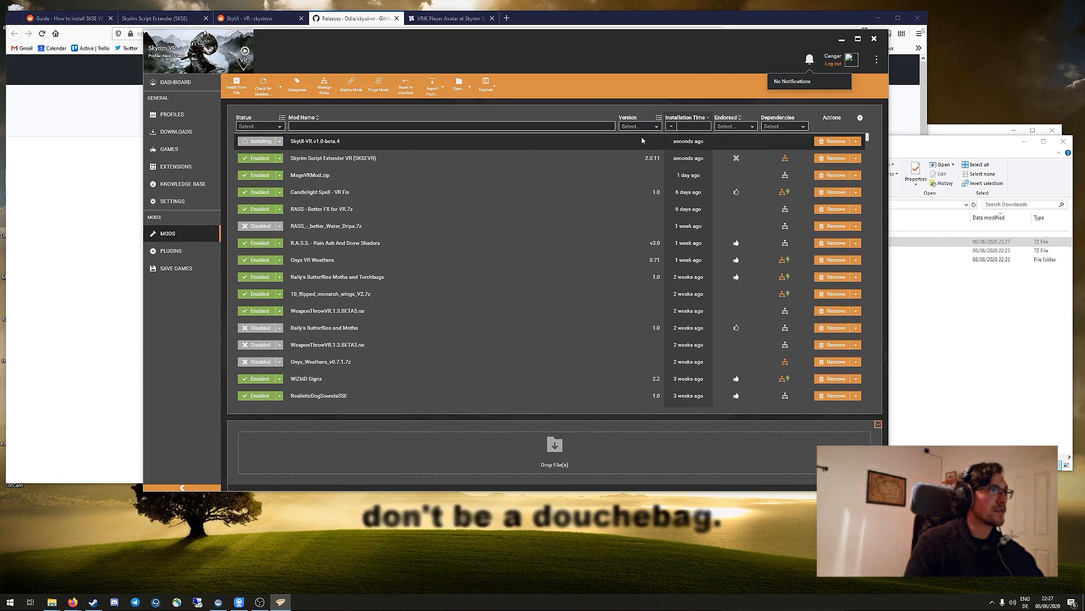
click(845, 89)
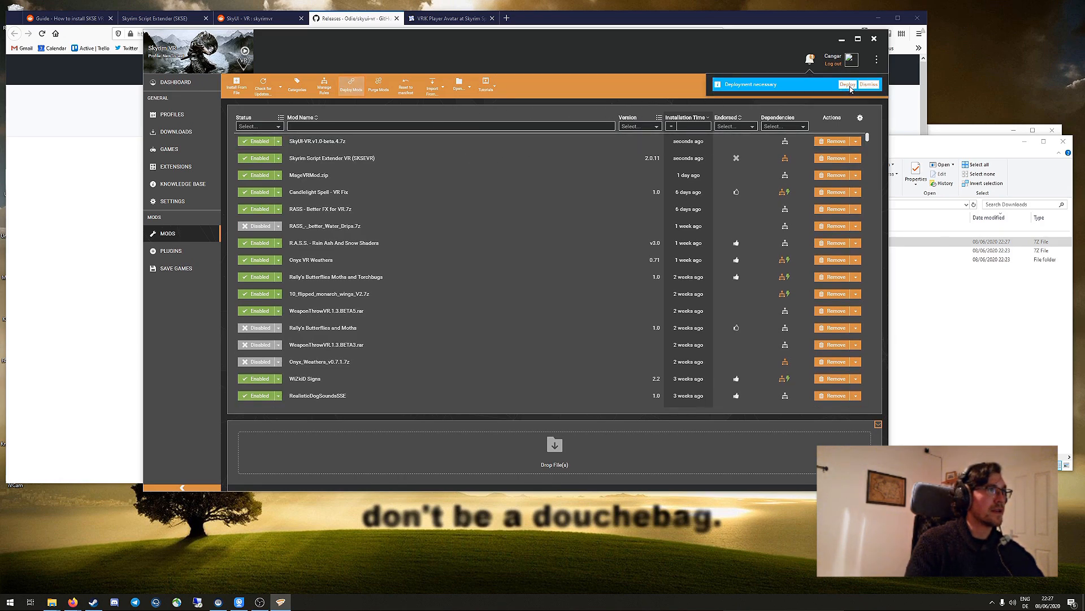
click(849, 86)
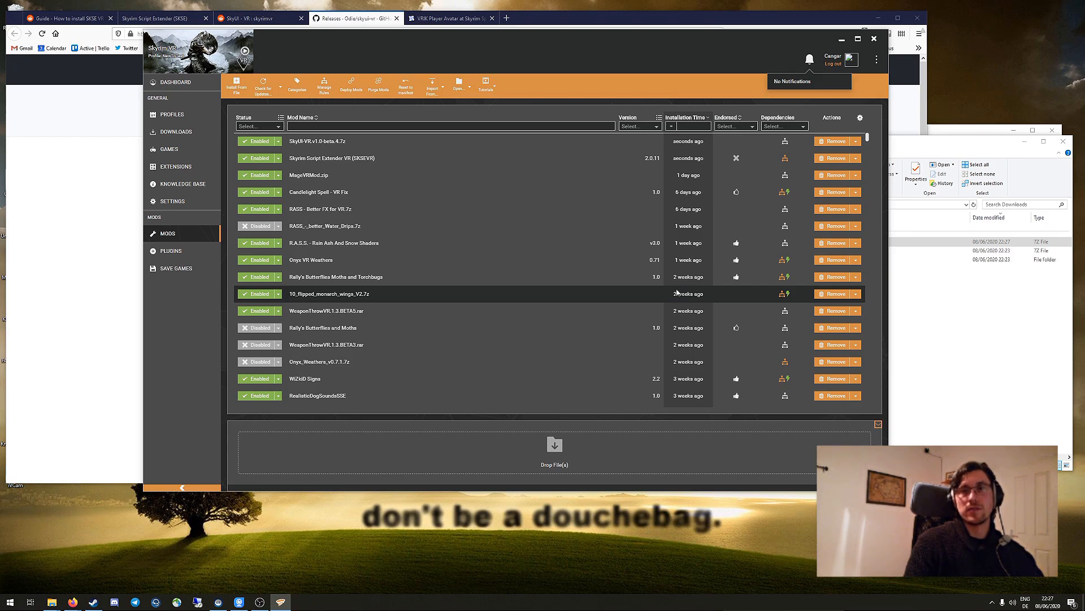
click(448, 18)
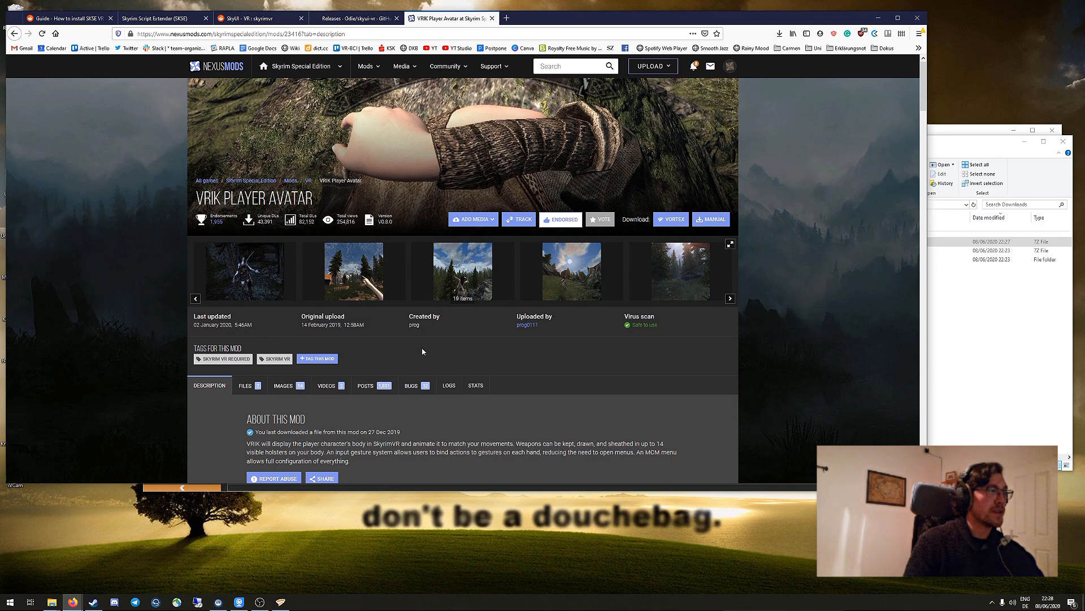
- Highlight the Build 25 Google Drive link in VRIK's sticky post, then show the Files list
click(380, 387)
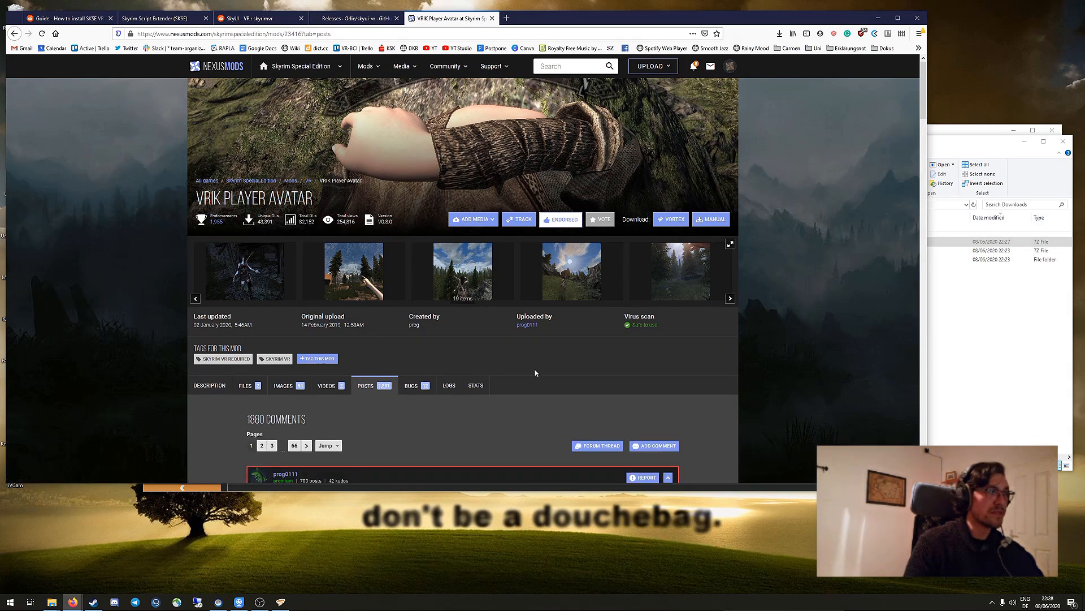
scroll(538, 372, down, 3)
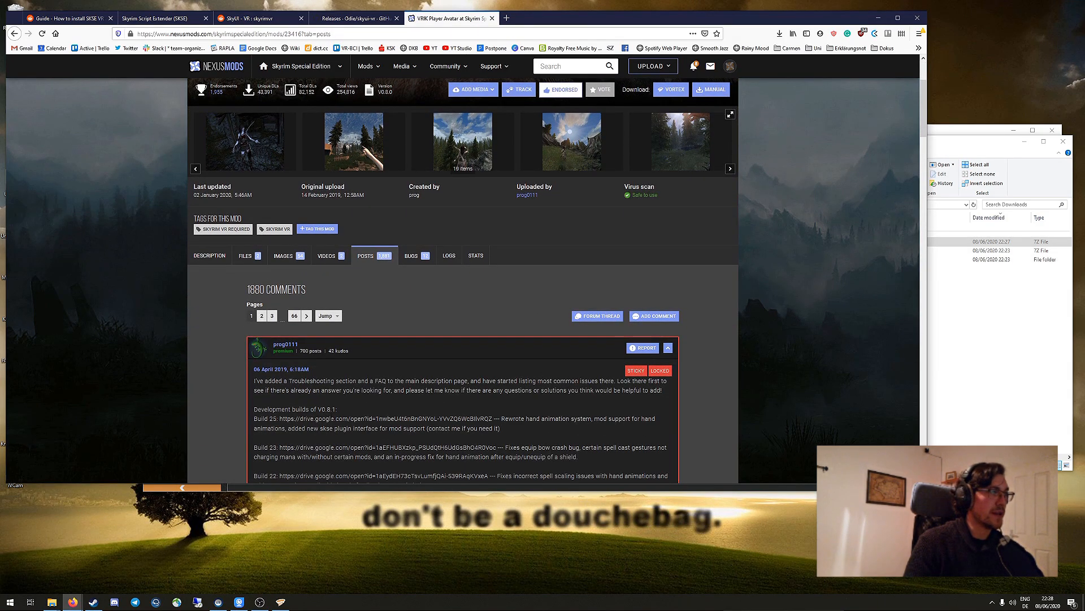
drag(279, 419, 253, 419)
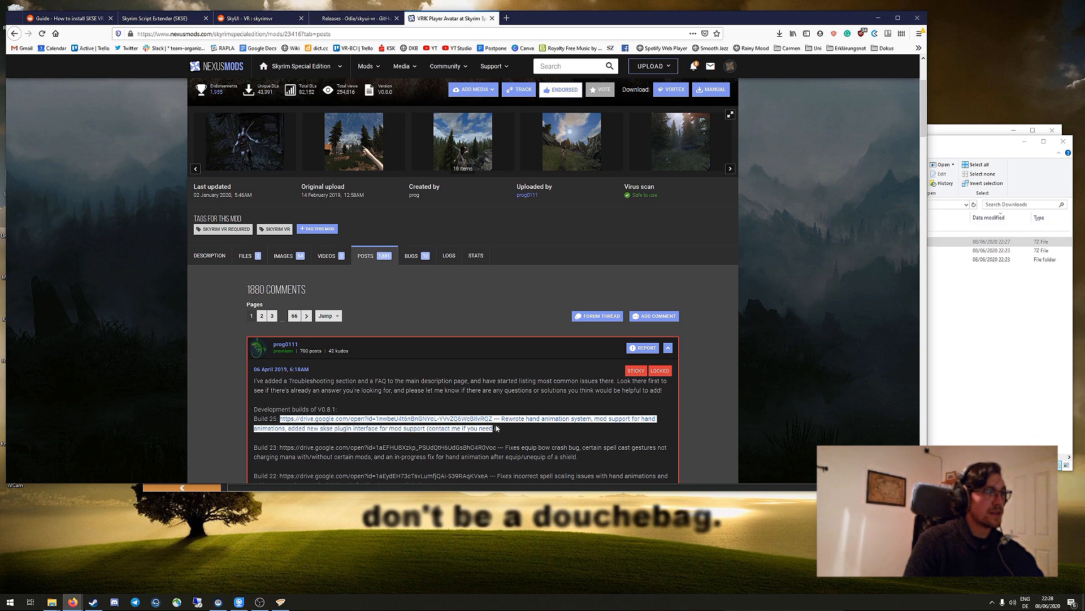
drag(281, 419, 493, 417)
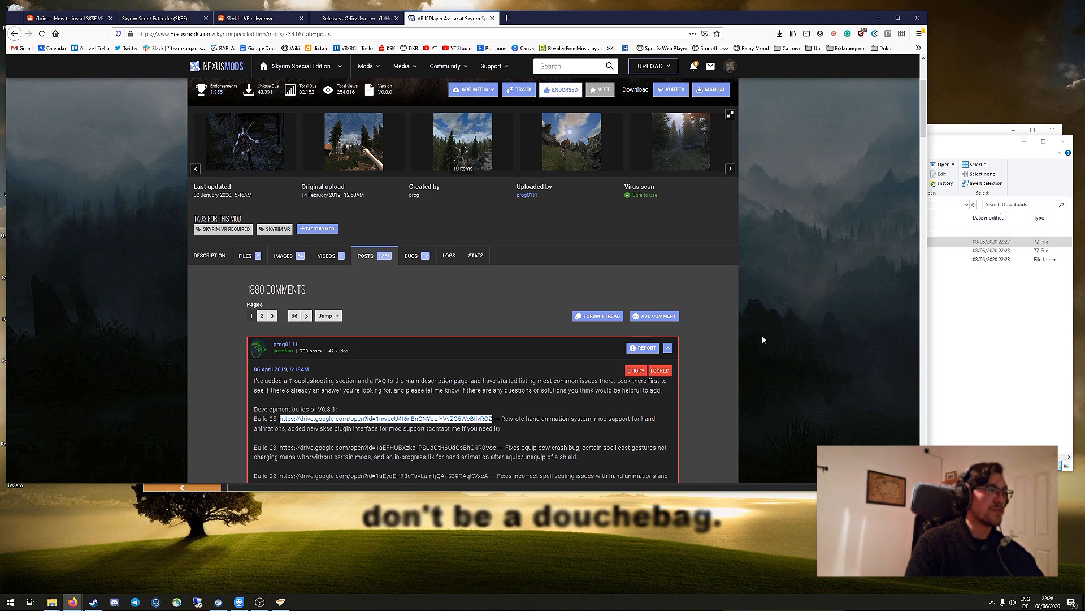
click(762, 337)
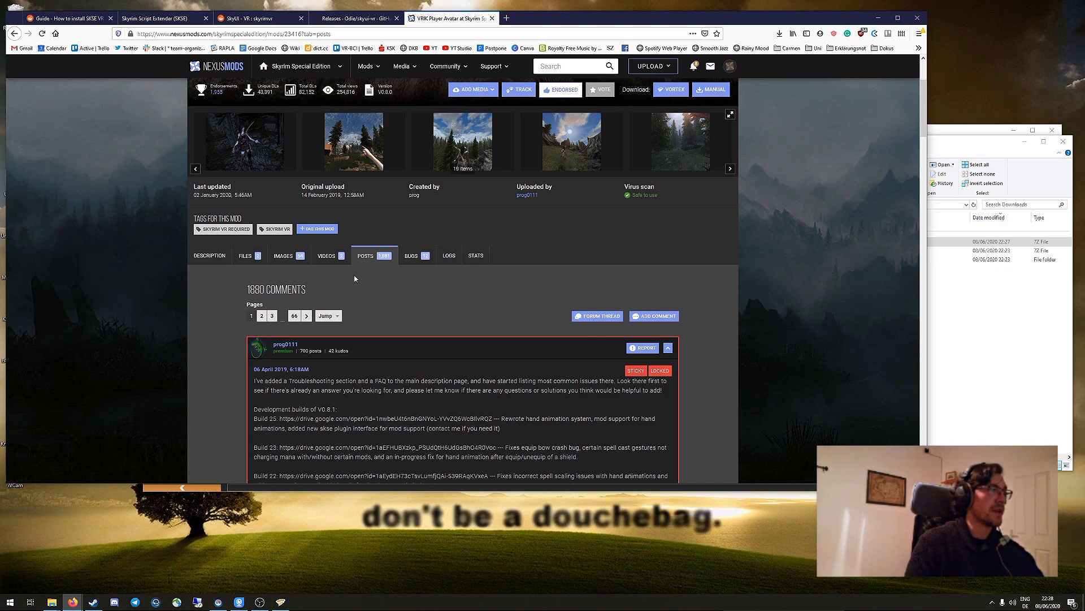
click(249, 256)
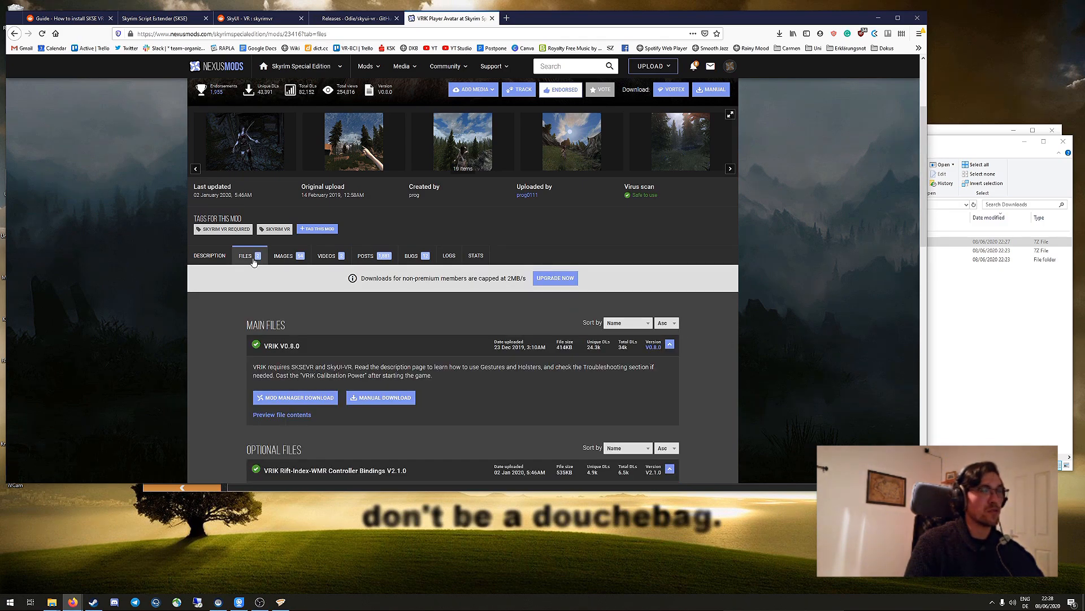
scroll(351, 318, down, 2)
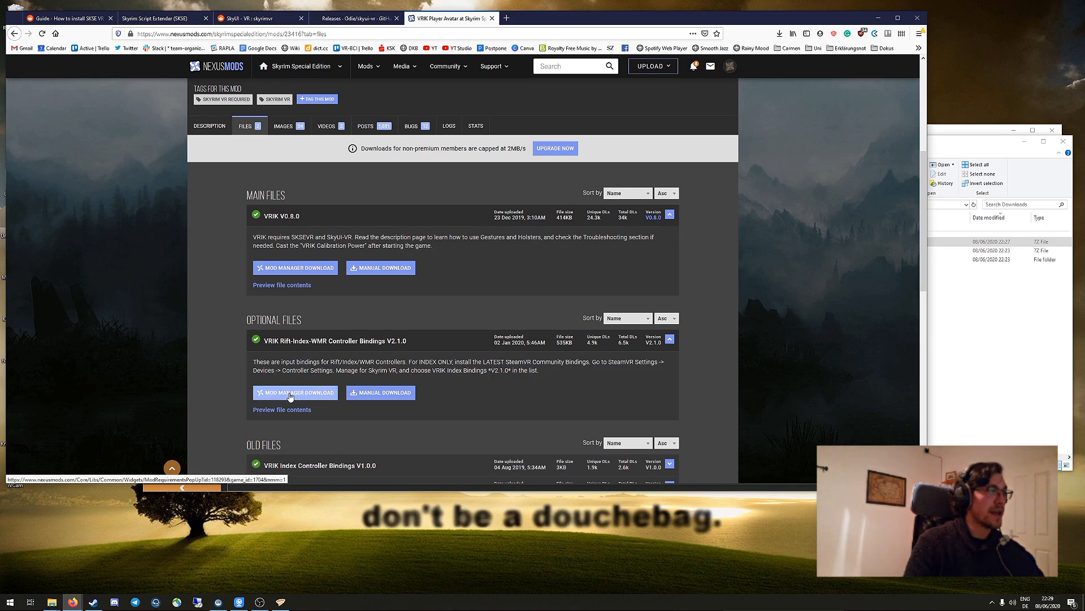
- Highlight the Index-only setup instructions of the Rift-Index-WMR Controller Bindings V2.1.0 file
drag(539, 371, 409, 363)
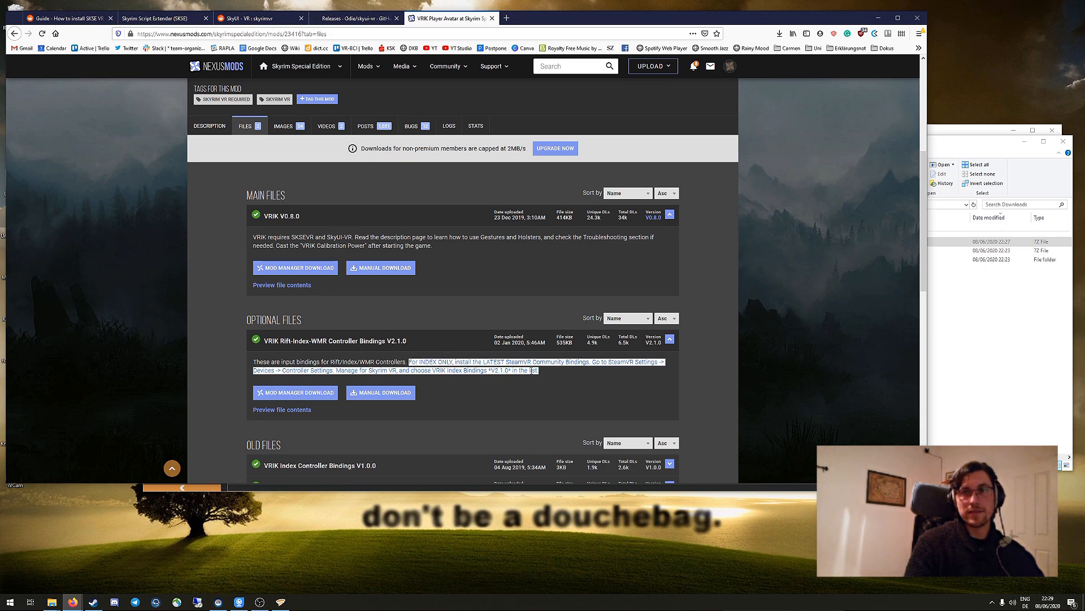
click(531, 371)
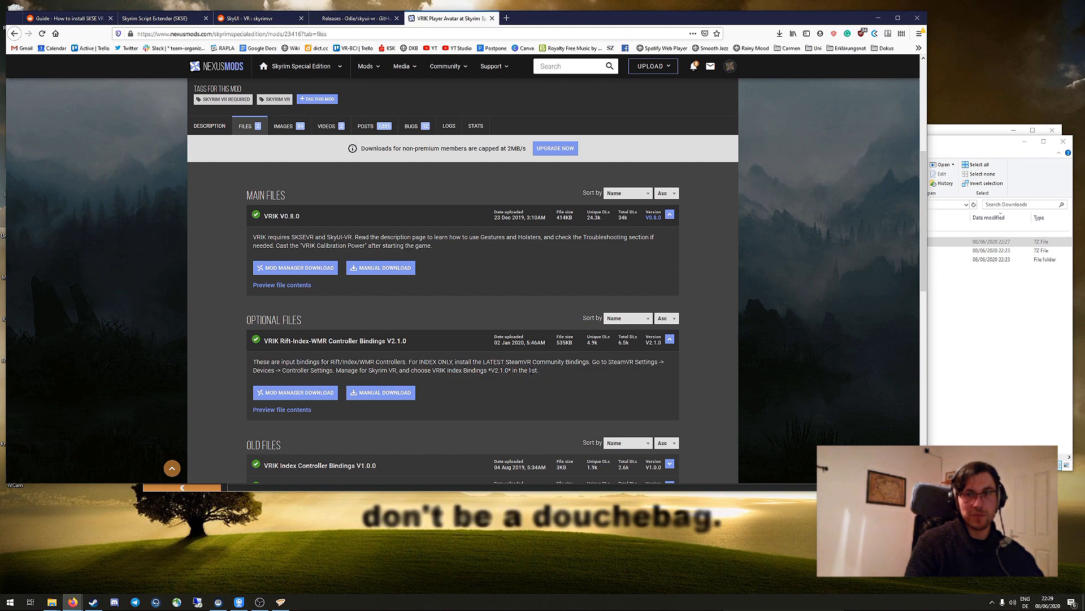